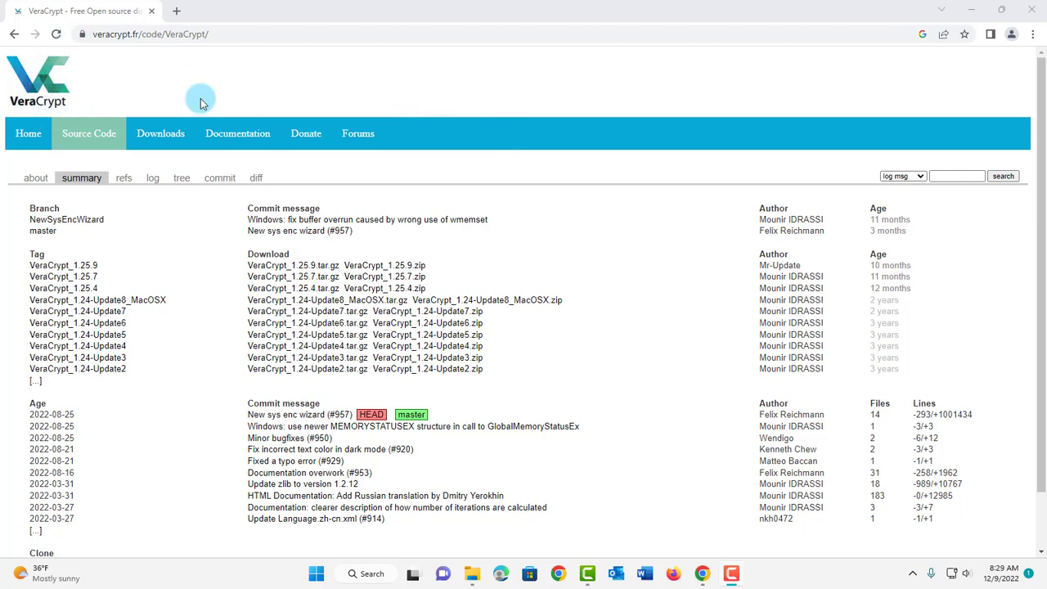
Step: Open File Explorer, go to the VeraCrypt downloads page, and view Chrome's downloaded files list
key("super+e")
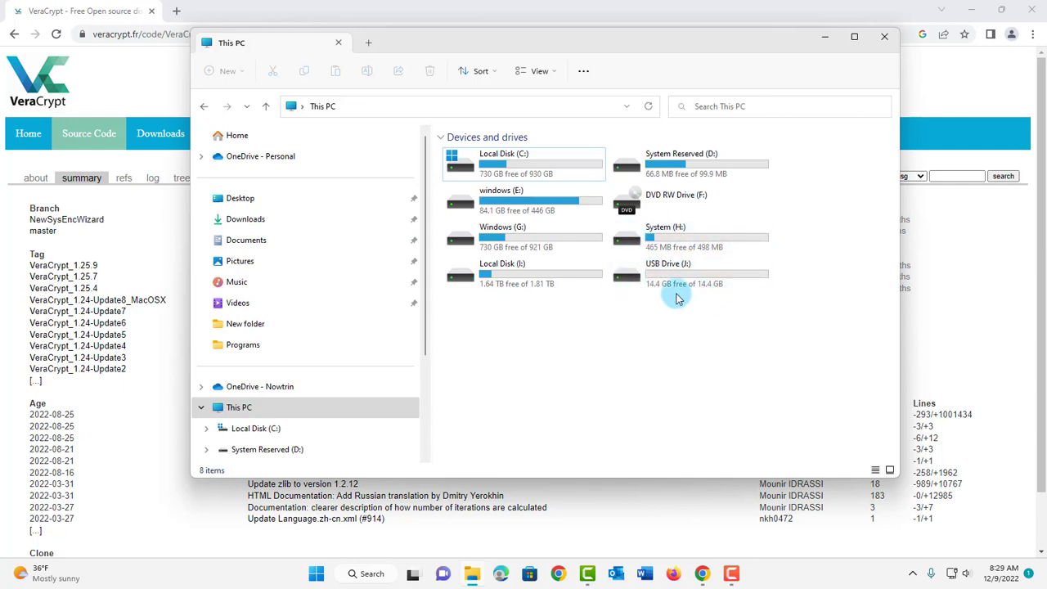
left_click(825, 37)
left_click(224, 34)
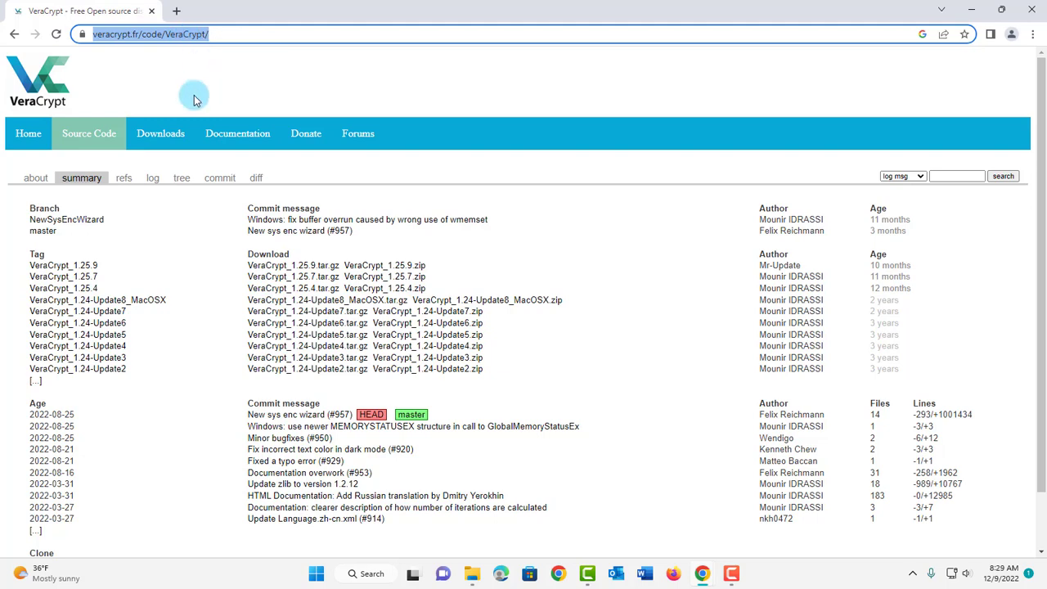
left_click(156, 138)
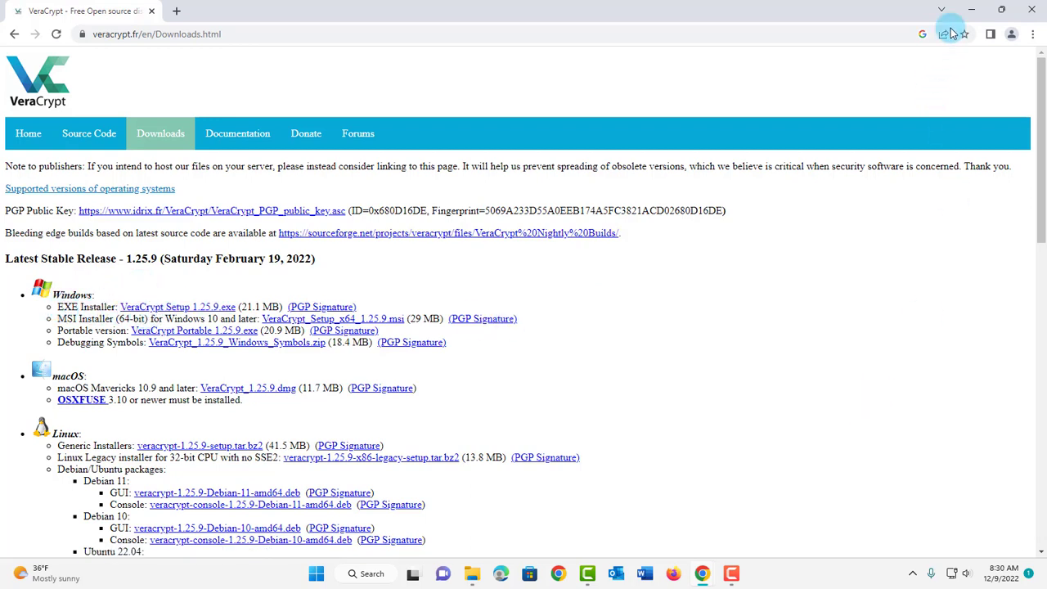
left_click(1034, 38)
left_click(925, 124)
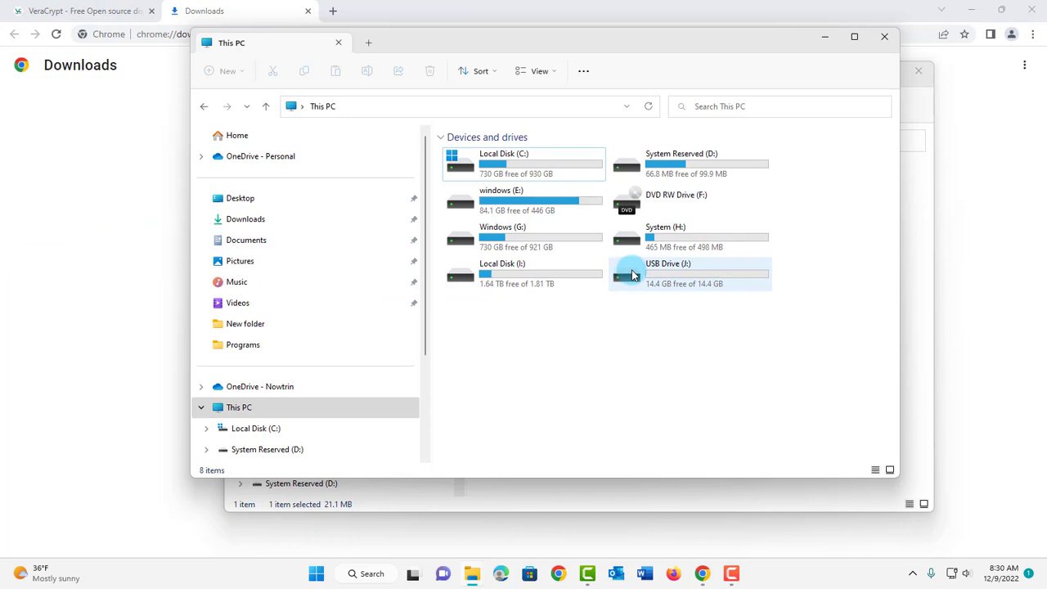
Step: On USB Drive (J:), create a new folder named VeraCrypt, then minimize the window
double_click(632, 275)
right_click(486, 188)
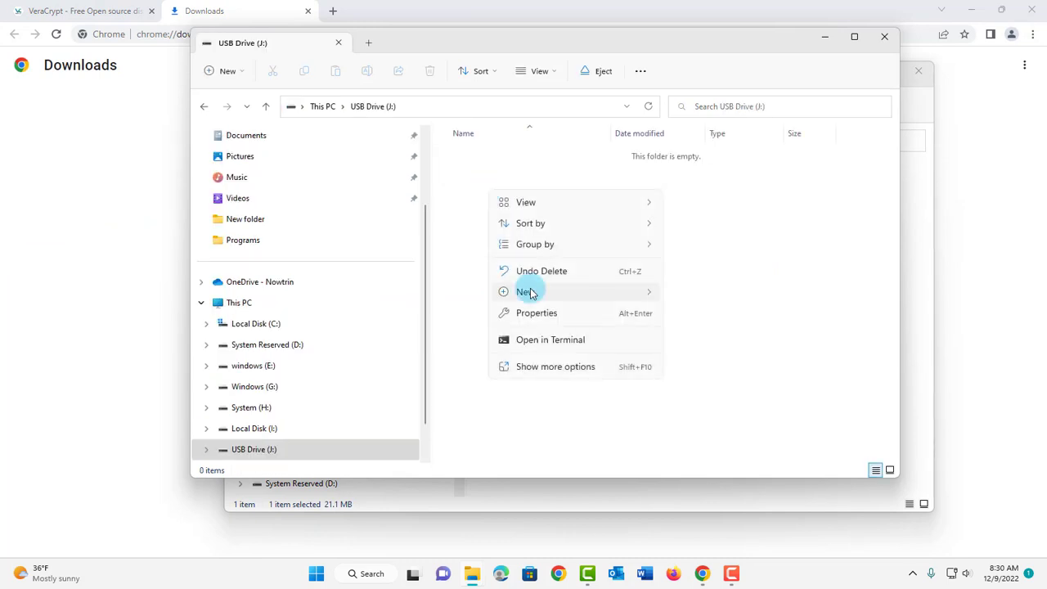
mouse_move(530, 292)
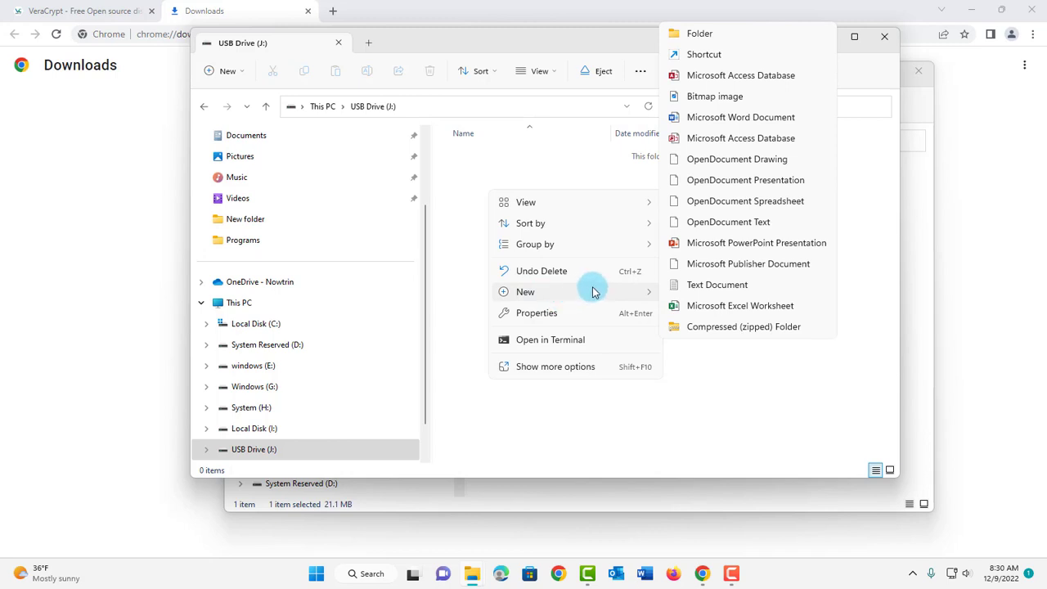
left_click(725, 33)
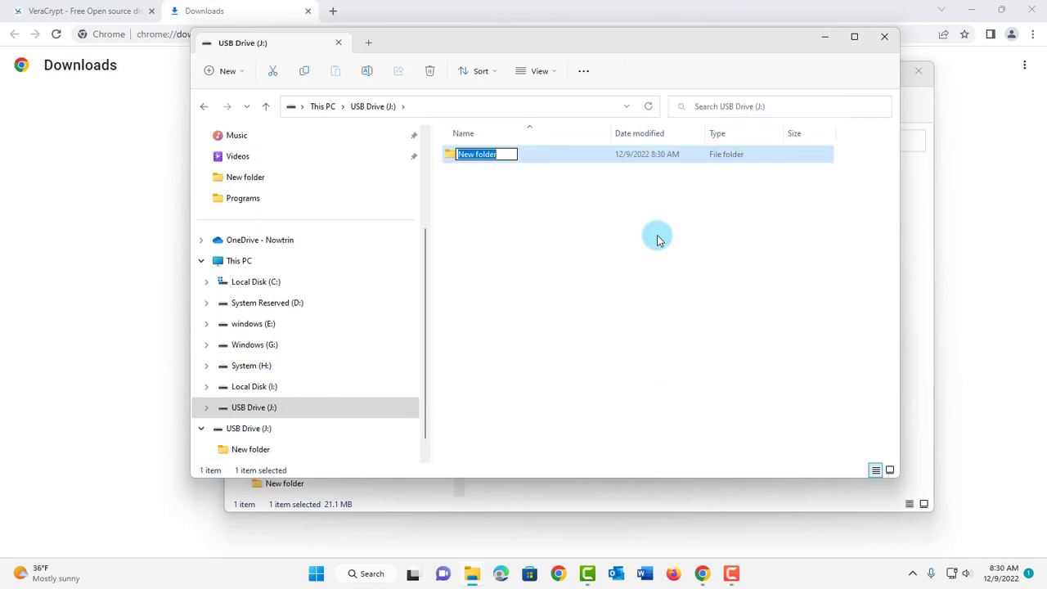
type("Vera")
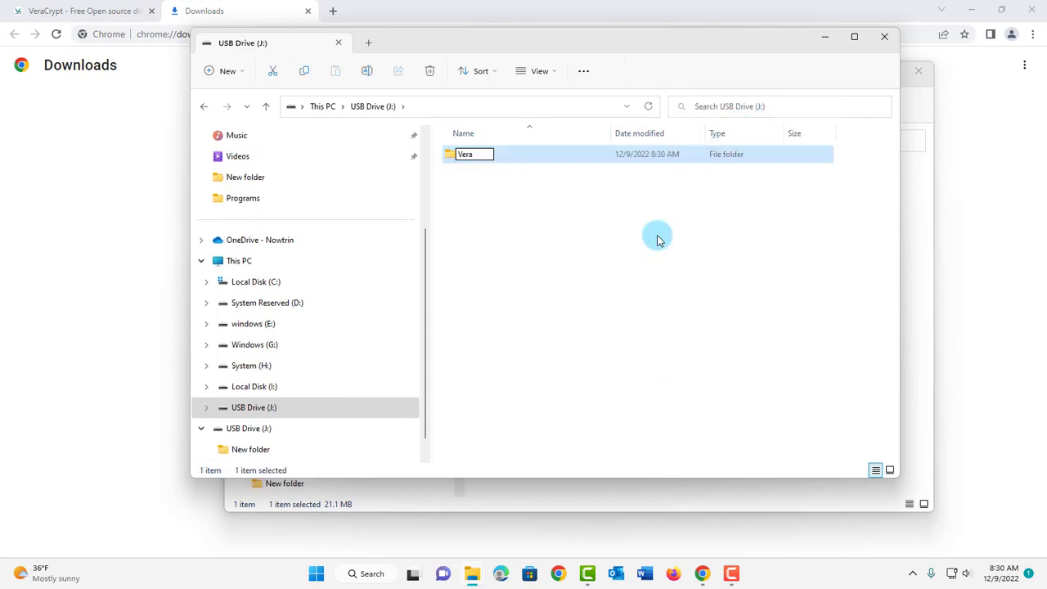
type("Crypt")
key("Return")
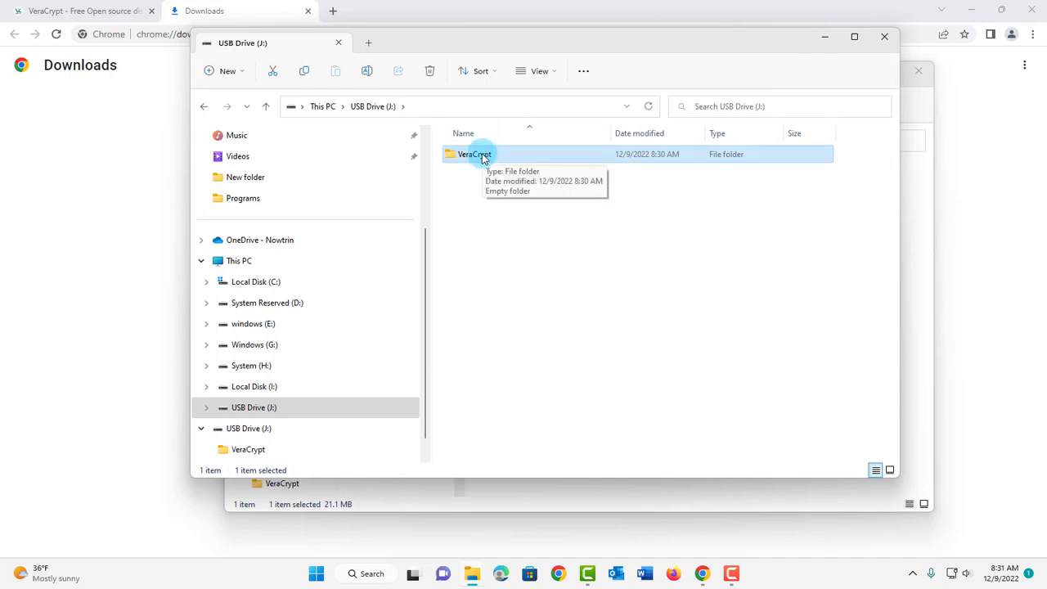
left_click(824, 36)
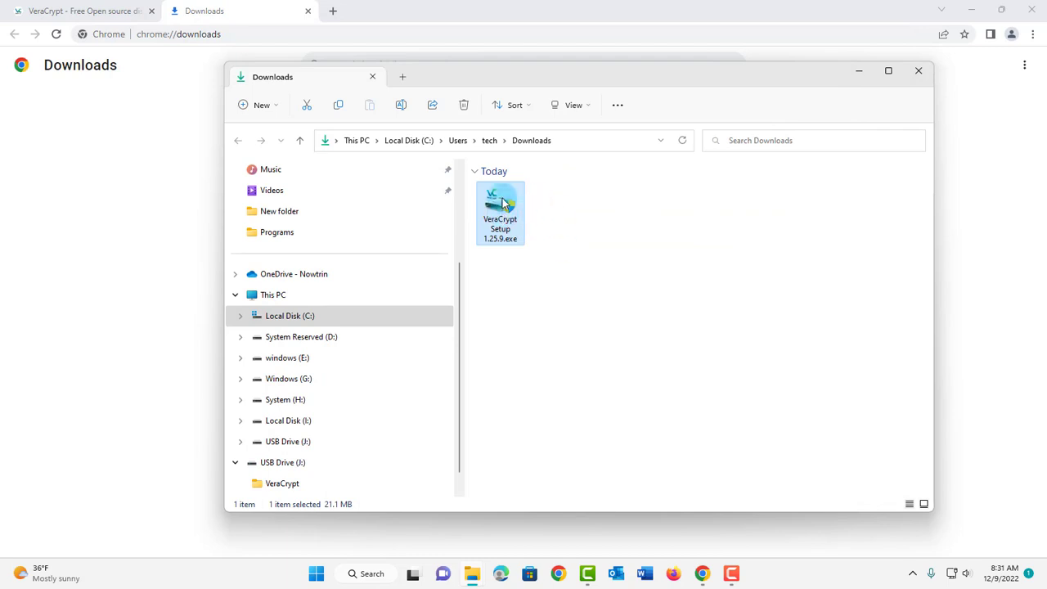
Step: Run VeraCrypt Setup 1.25.9.exe, accept the license, and choose Extract, confirming the portable-mode notes
double_click(503, 208)
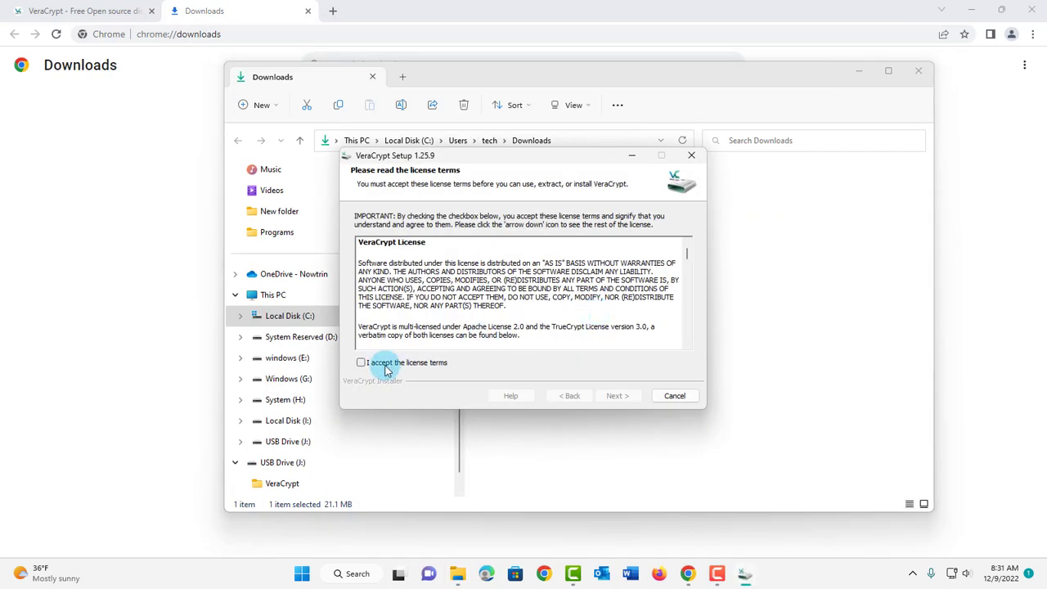
left_click(617, 397)
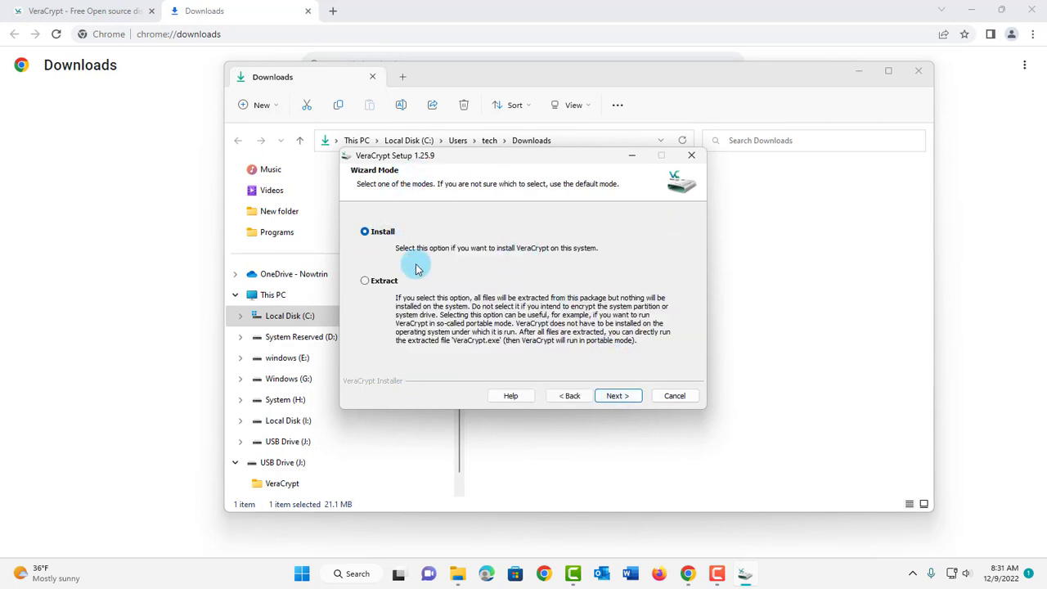
left_click(365, 282)
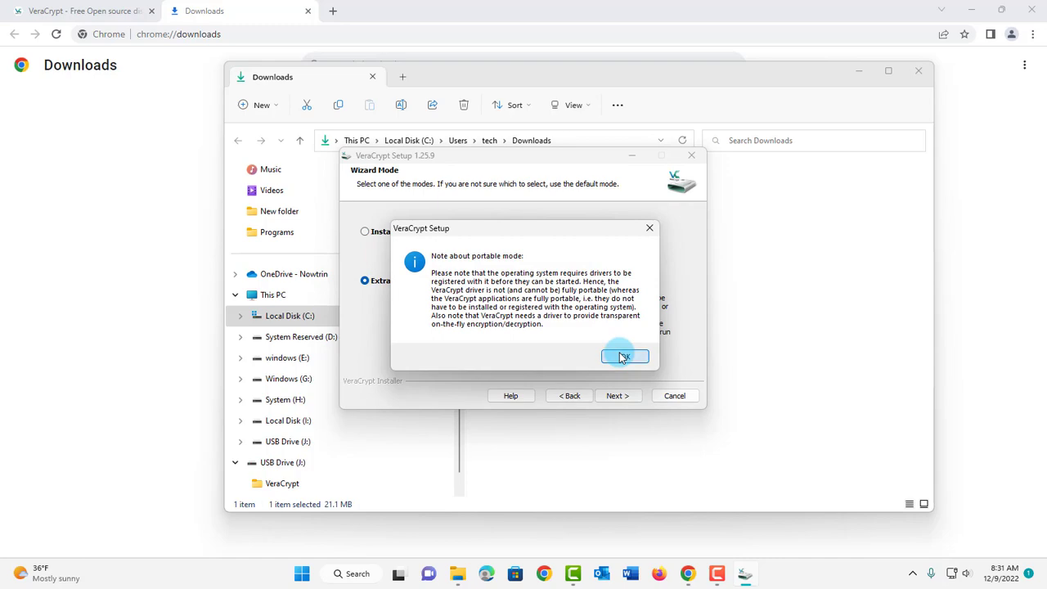
left_click(623, 358)
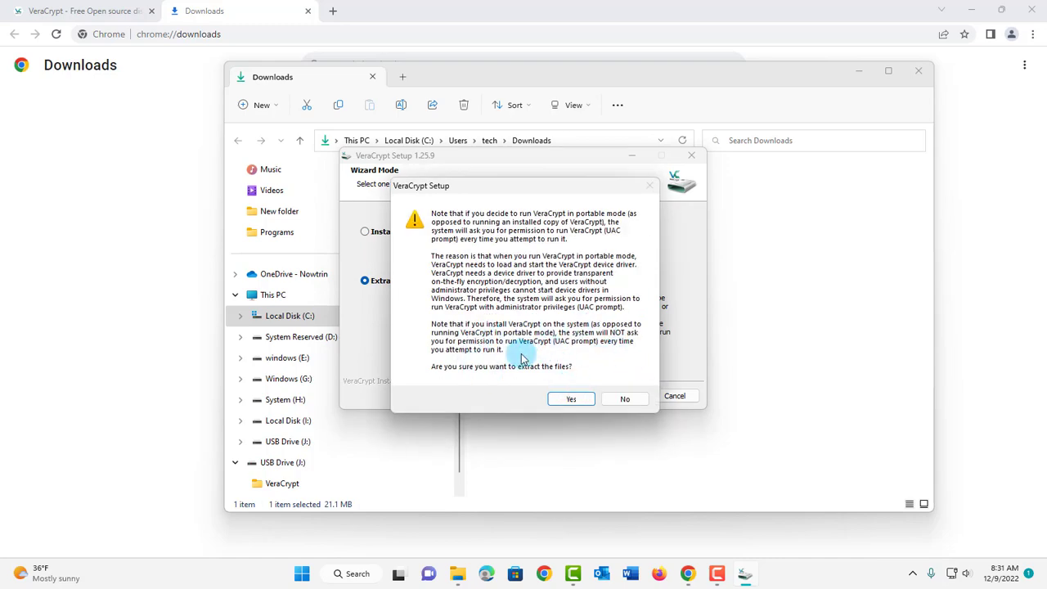
left_click(576, 401)
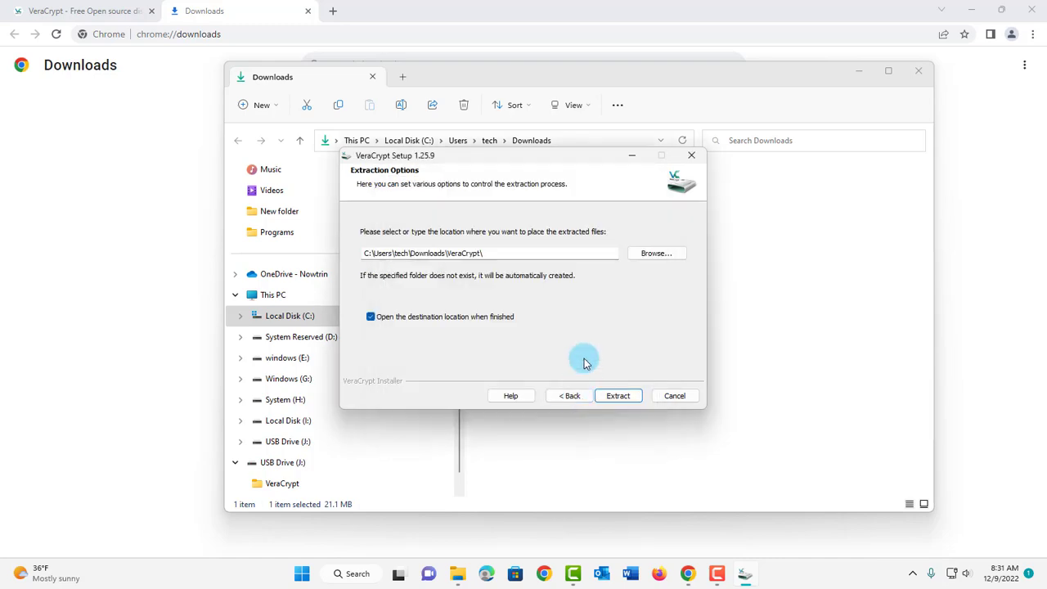
Step: Extract the portable VeraCrypt files to J:\VeraCrypt and close the installer after the success message
left_click(643, 255)
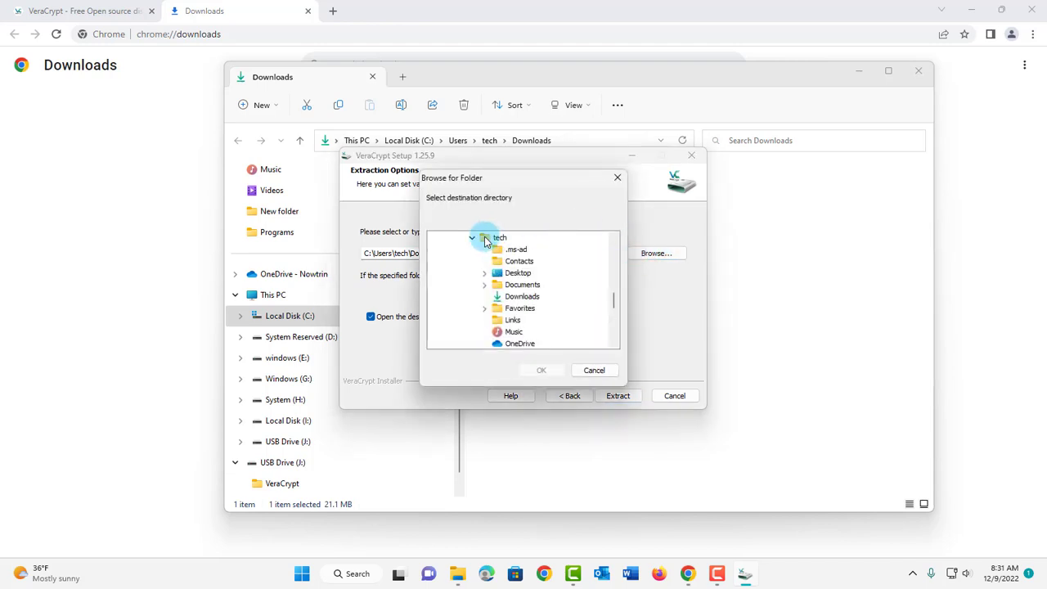
left_click(473, 239)
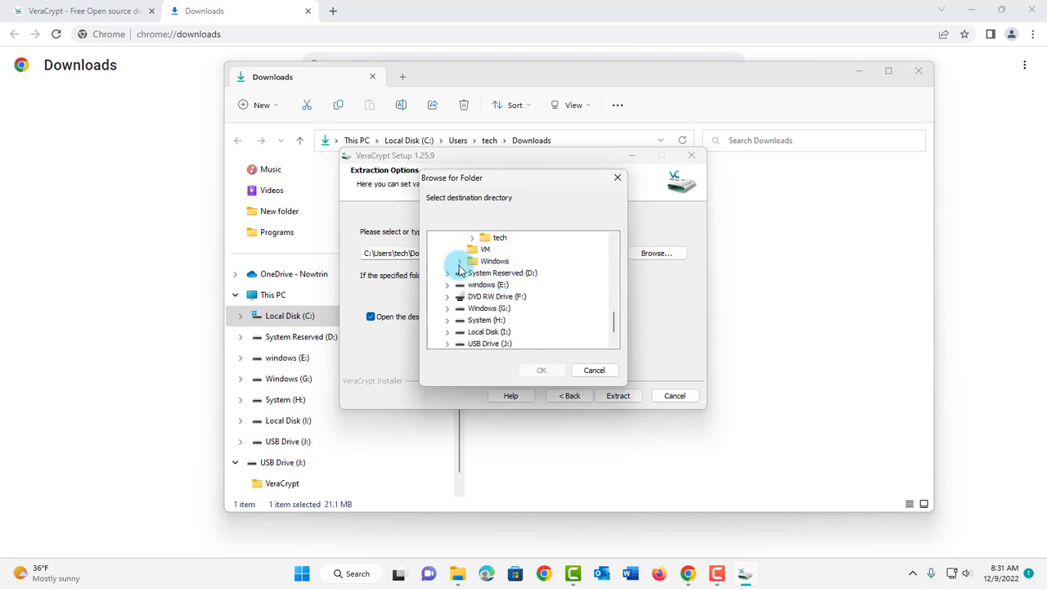
scroll(450, 288, "down", 1)
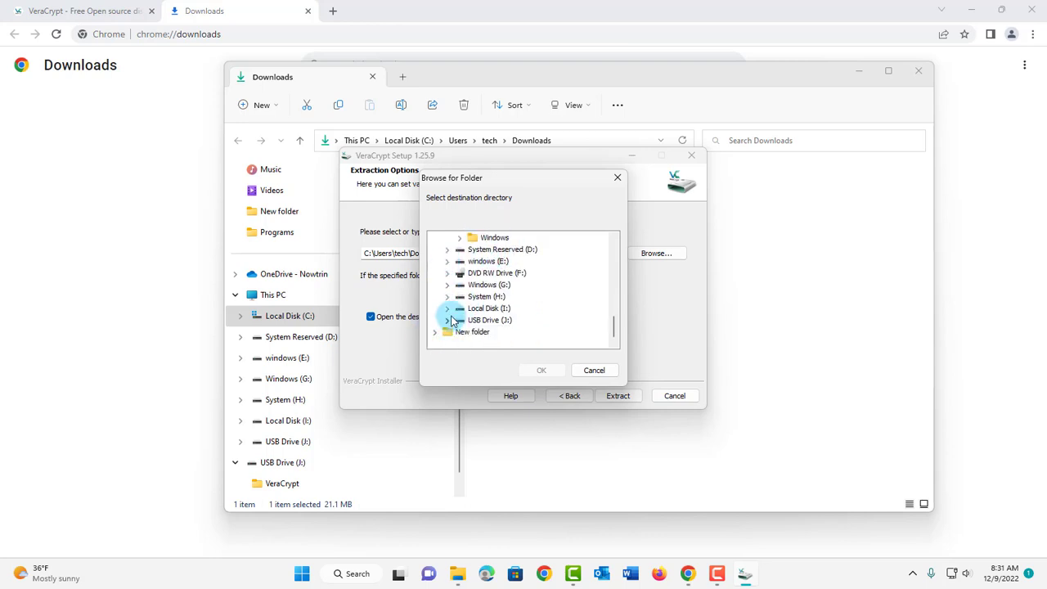
left_click(448, 320)
left_click(490, 333)
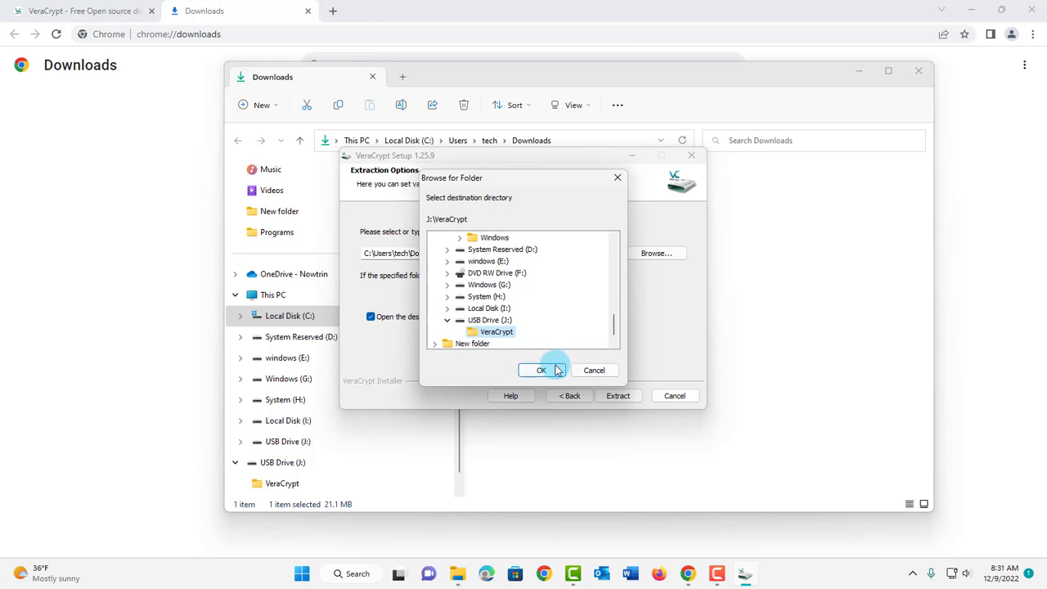
left_click(544, 370)
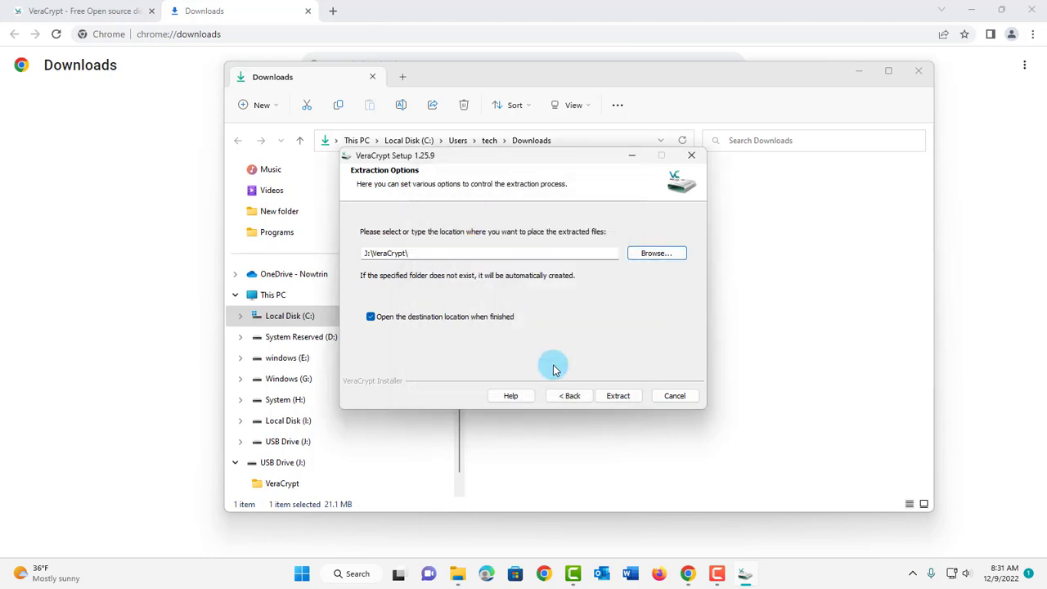
left_click(610, 397)
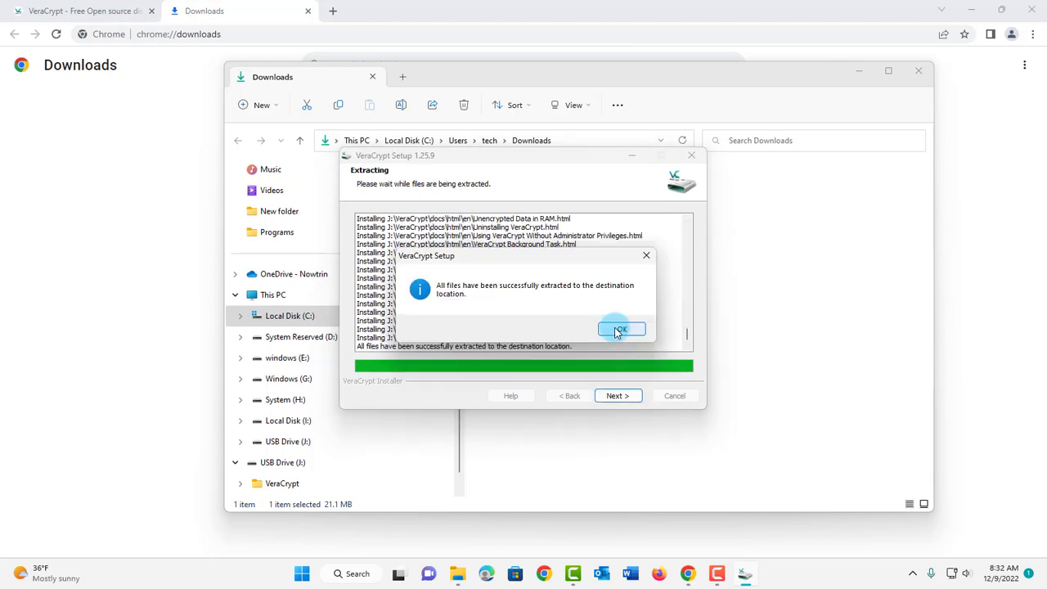
left_click(619, 329)
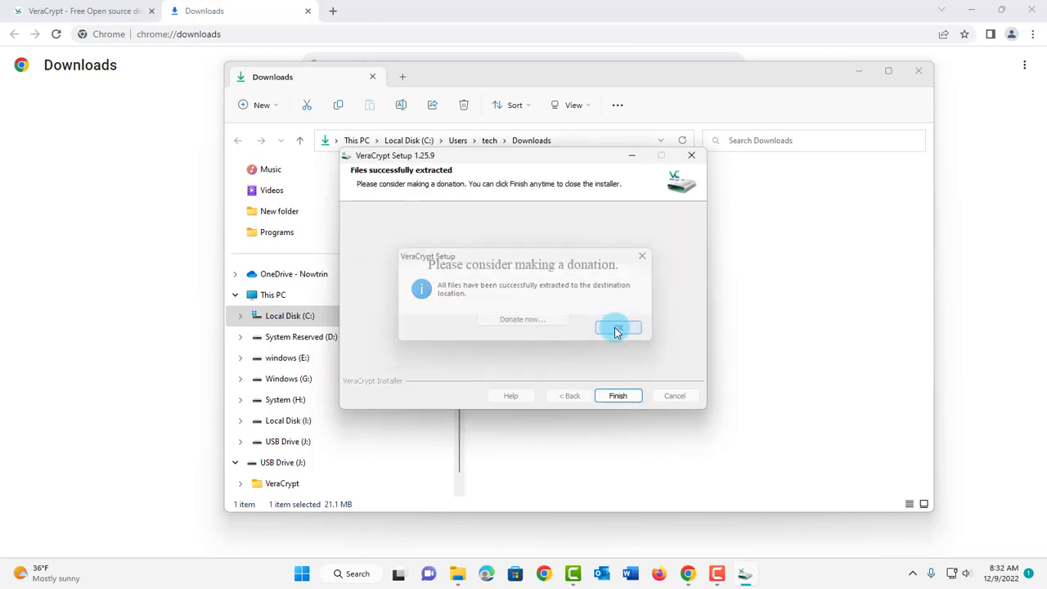
left_click(619, 397)
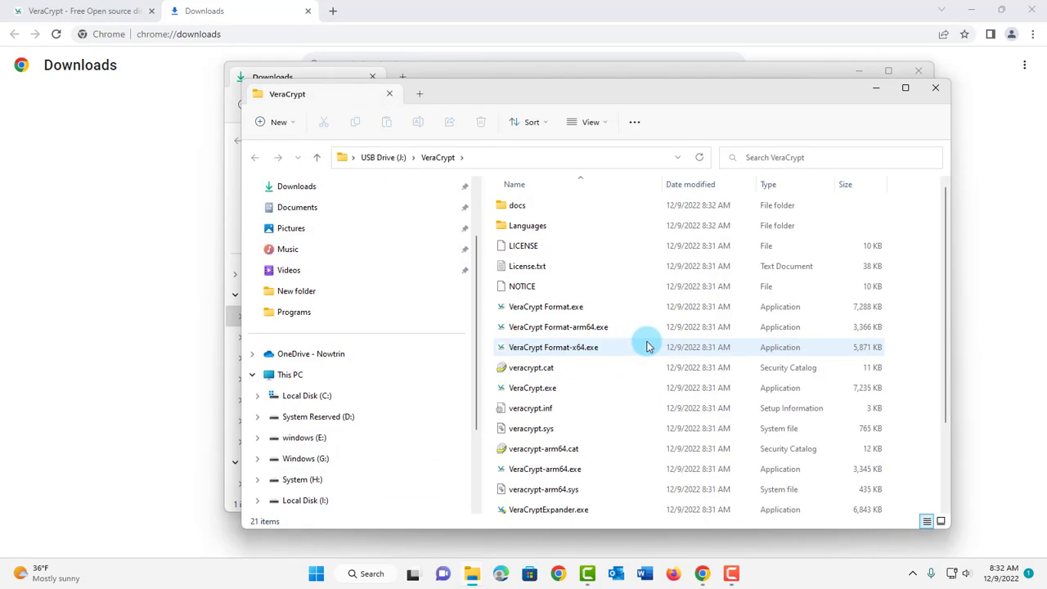
Step: Maximize the window and create a shortcut to VeraCrypt-x64.exe in J:\VeraCrypt
scroll(638, 328, "down", 2)
left_click(563, 158)
scroll(541, 280, "up", 2)
scroll(547, 272, "down", 2)
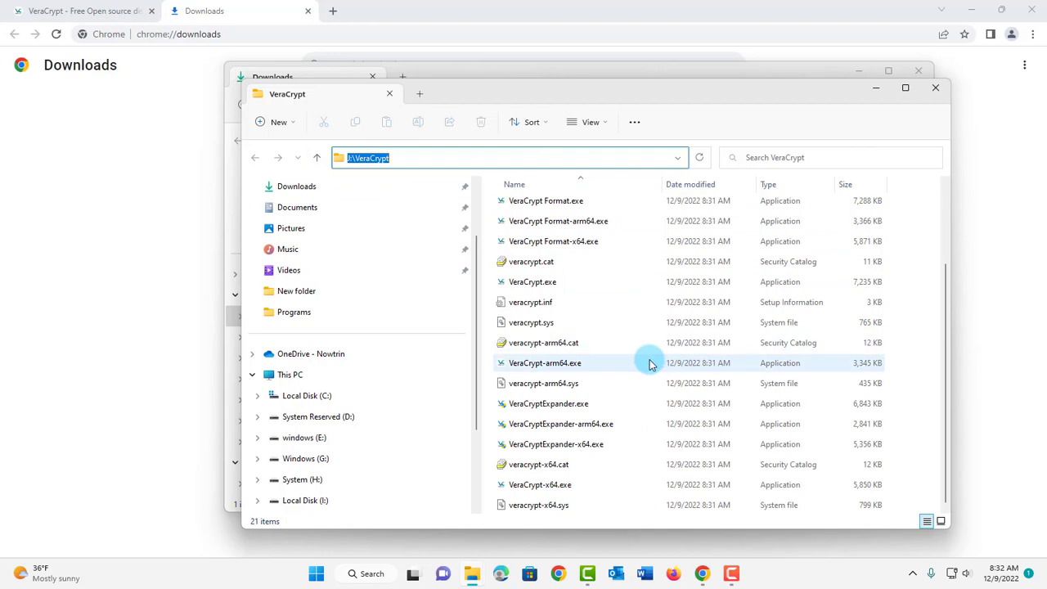
key("super+Up")
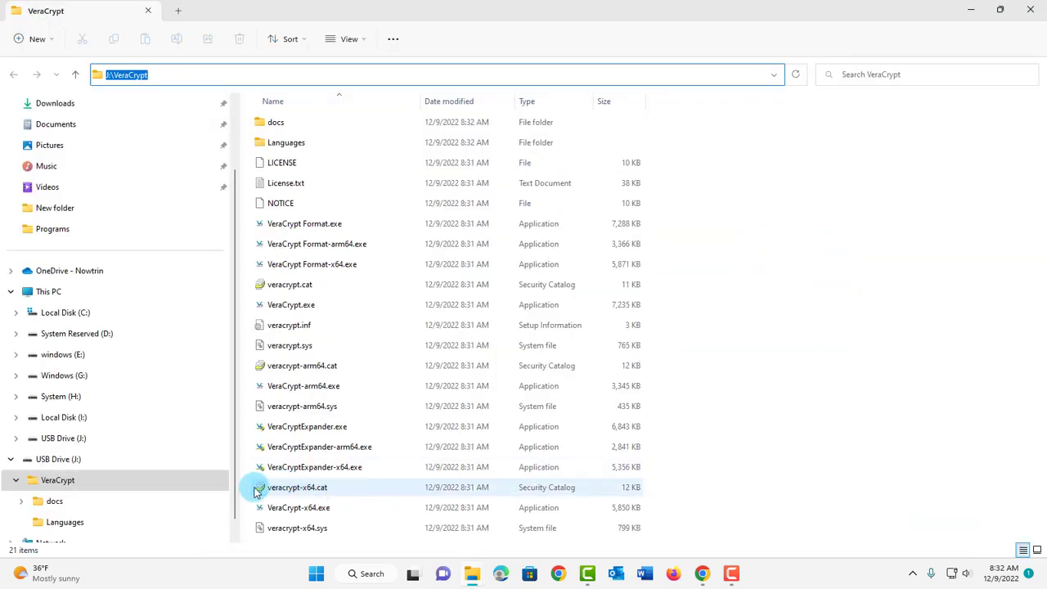
left_click(305, 507)
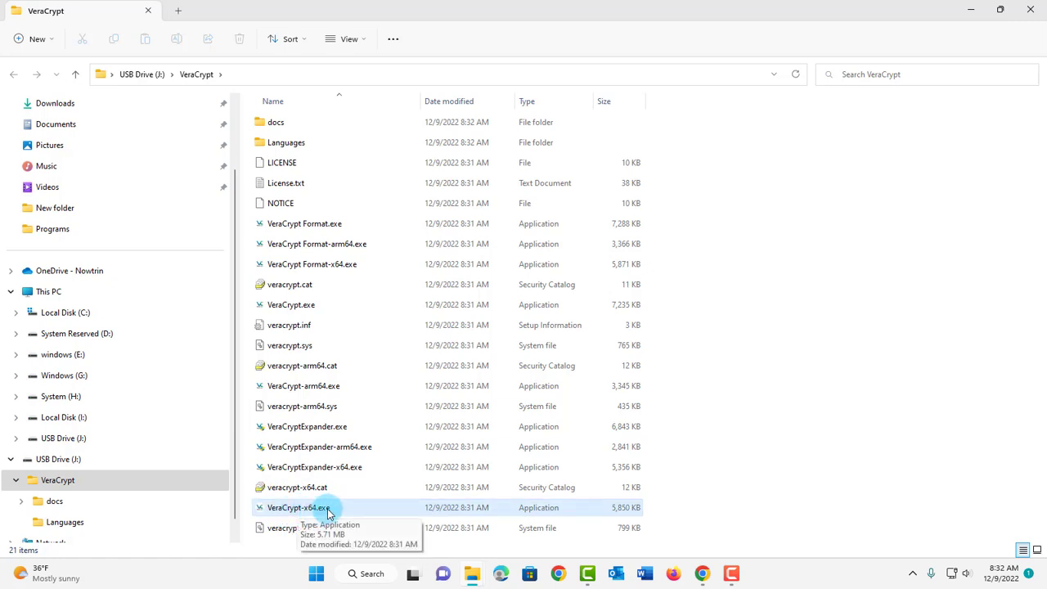
right_click(321, 510)
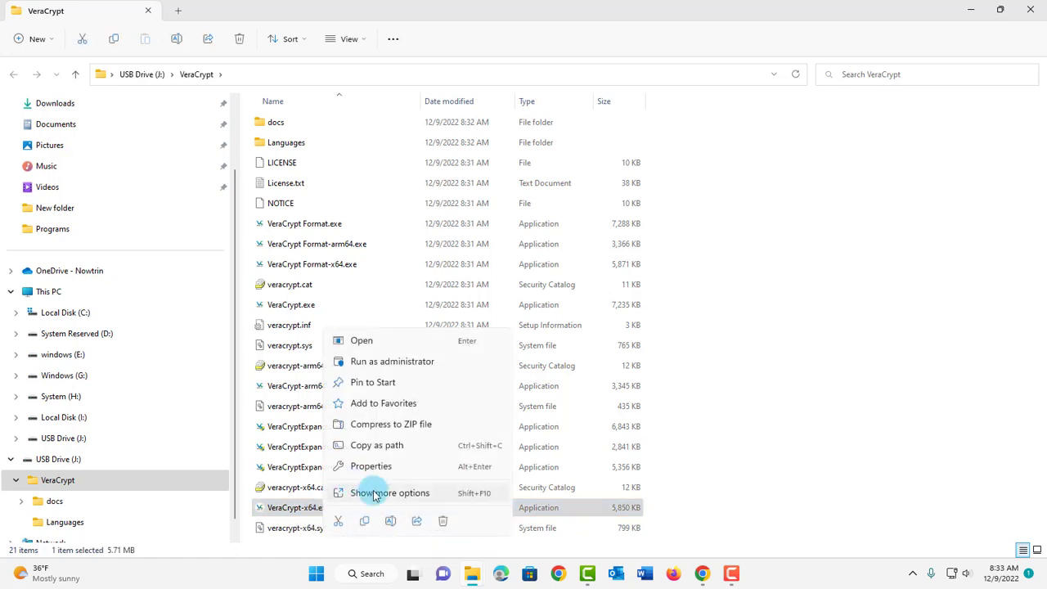
left_click(377, 495)
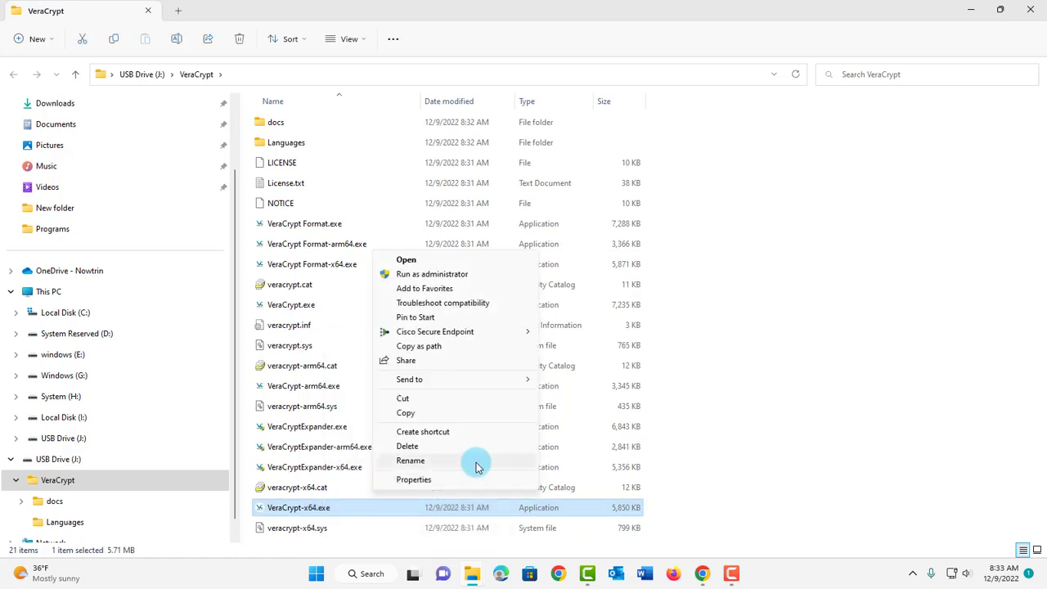
left_click(433, 434)
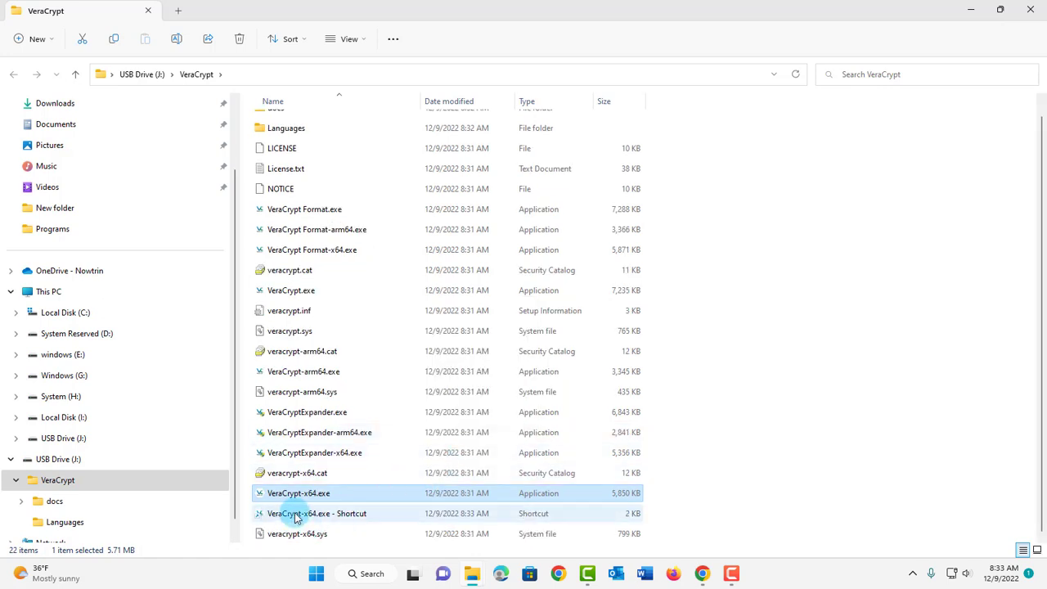
Step: Copy the VeraCrypt-x64.exe shortcut and paste it into the root of USB Drive (J:)
right_click(326, 513)
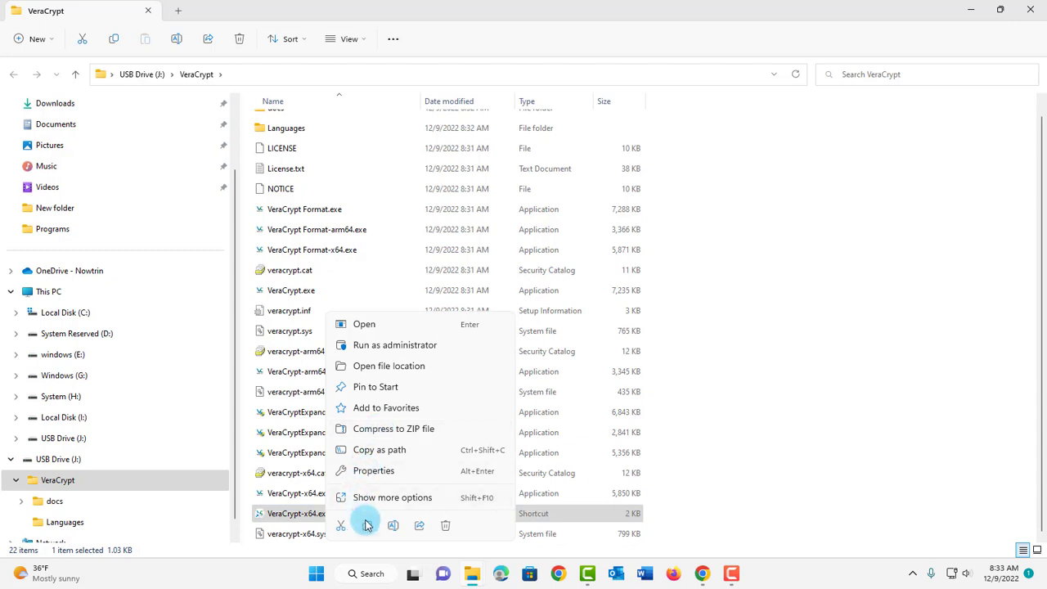
left_click(367, 526)
left_click(131, 73)
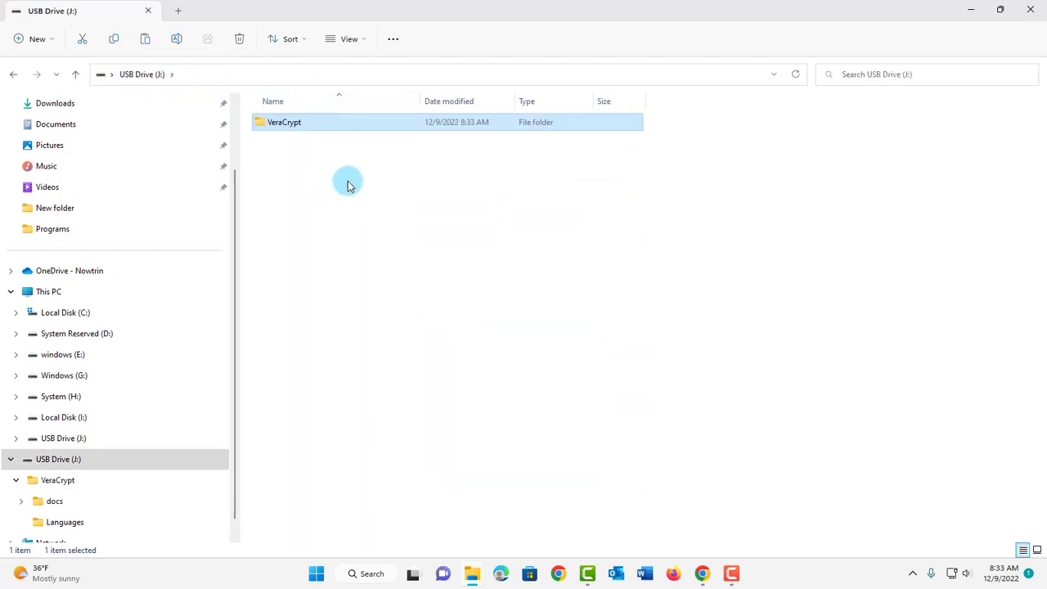
left_click(291, 163)
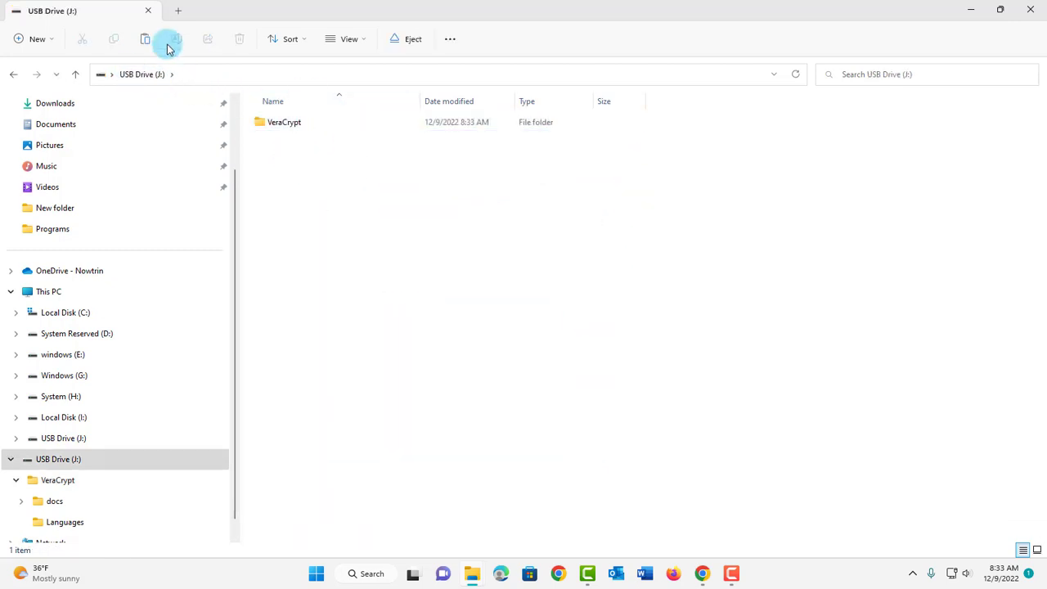
right_click(299, 161)
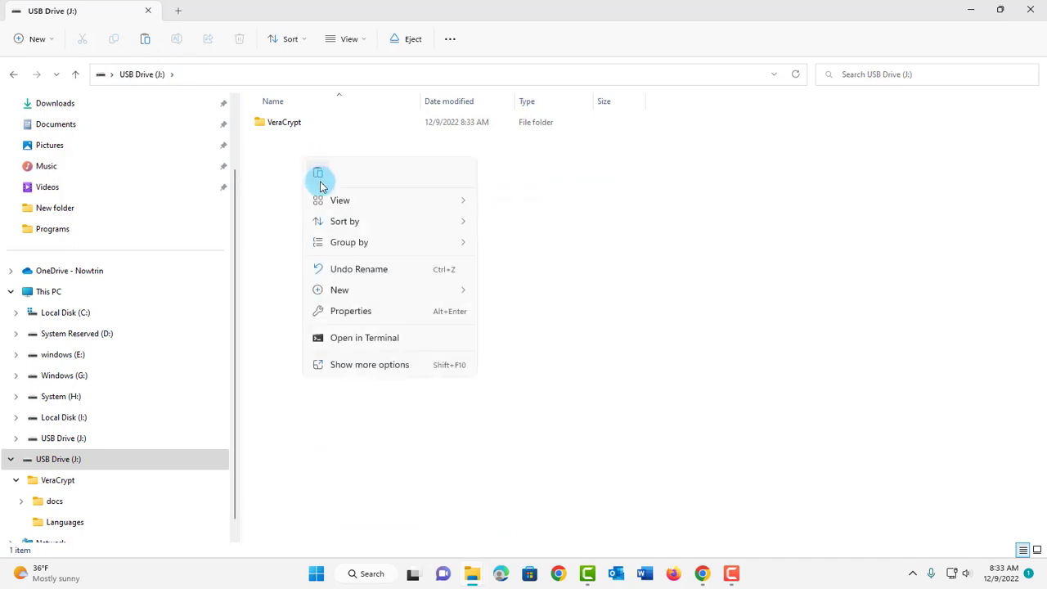
left_click(317, 172)
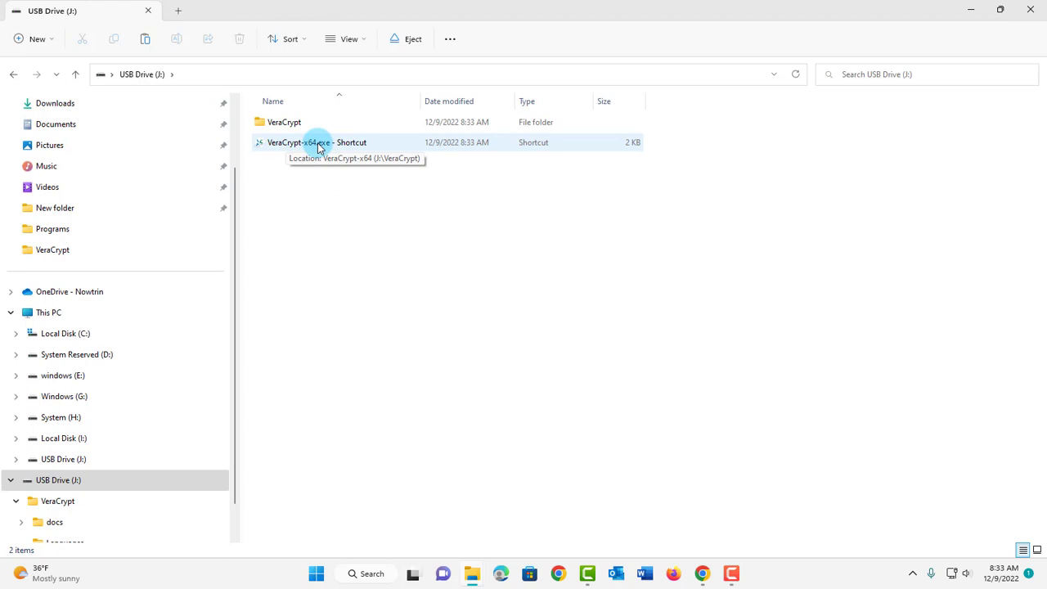
left_click(288, 126)
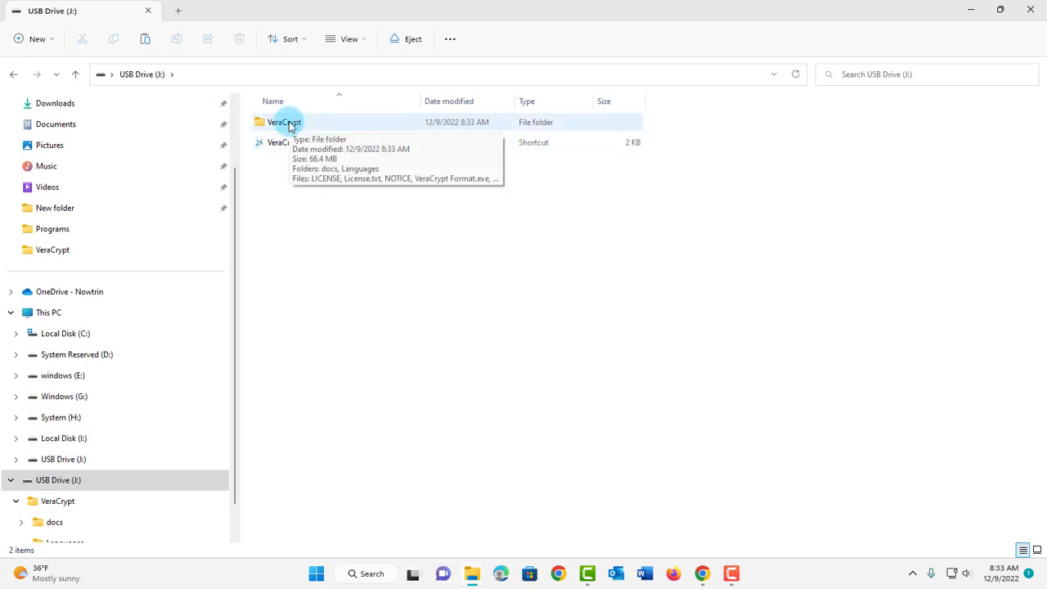
left_click(334, 205)
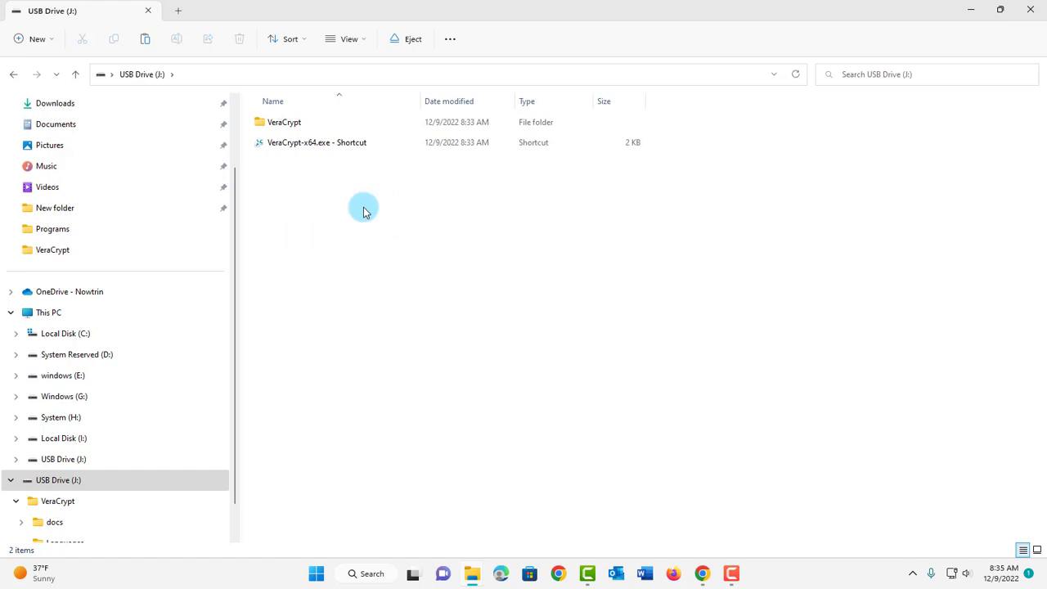
Step: Add a new Text Document in the J: drive root and name it data.txt
right_click(375, 213)
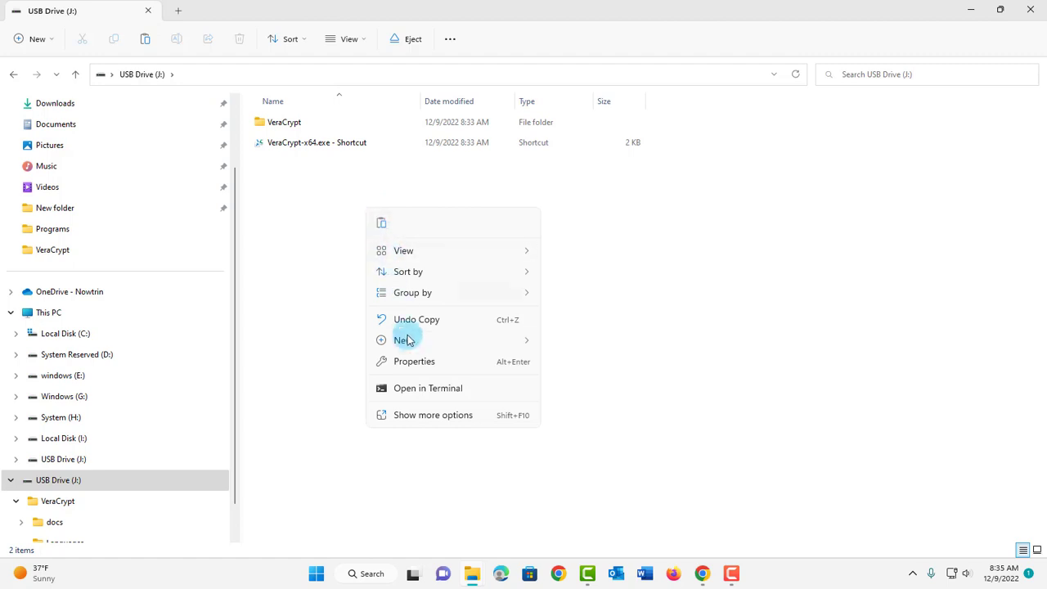
mouse_move(401, 341)
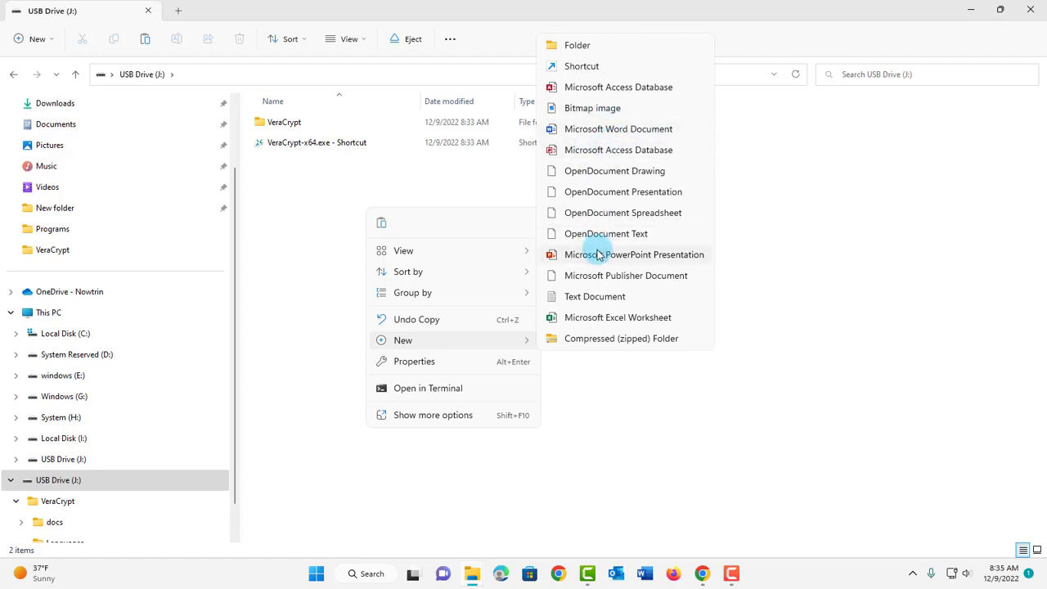
left_click(583, 298)
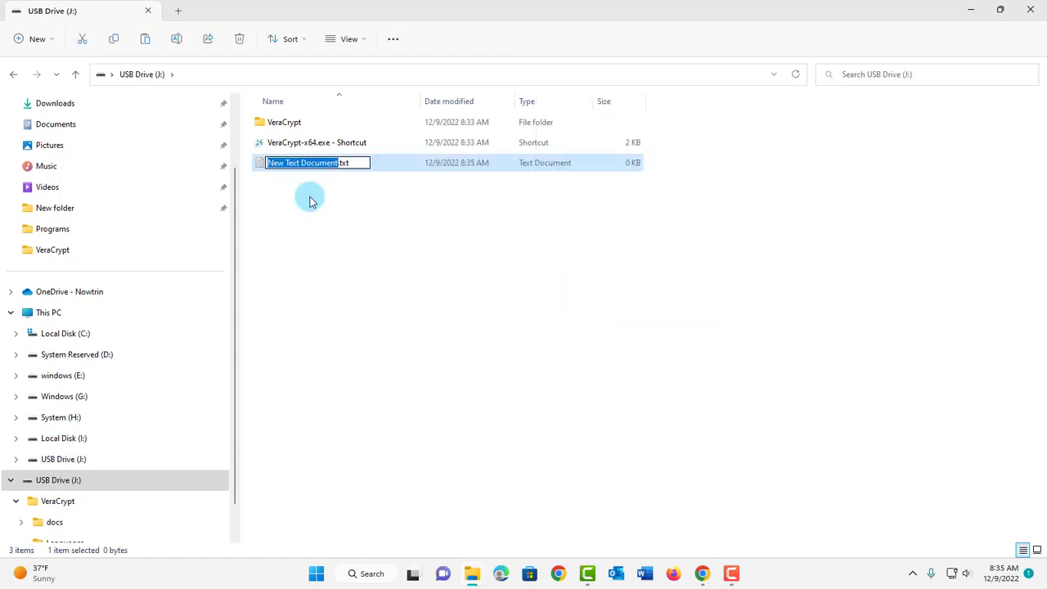
type("data")
key("Return")
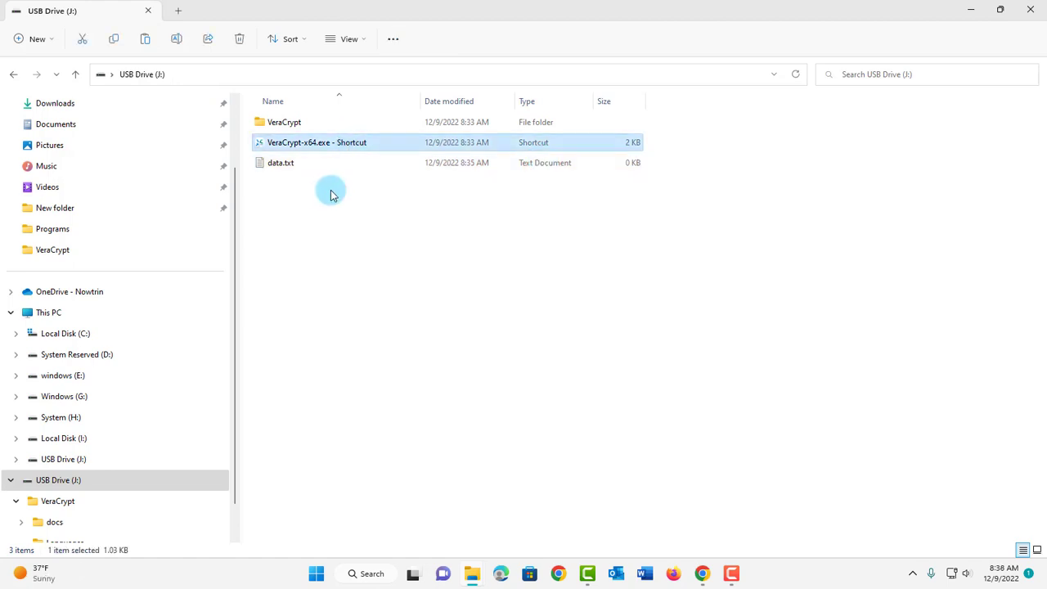
Step: Start VeraCrypt-x64.exe from the USB shortcut and move its main window to the right
double_click(350, 141)
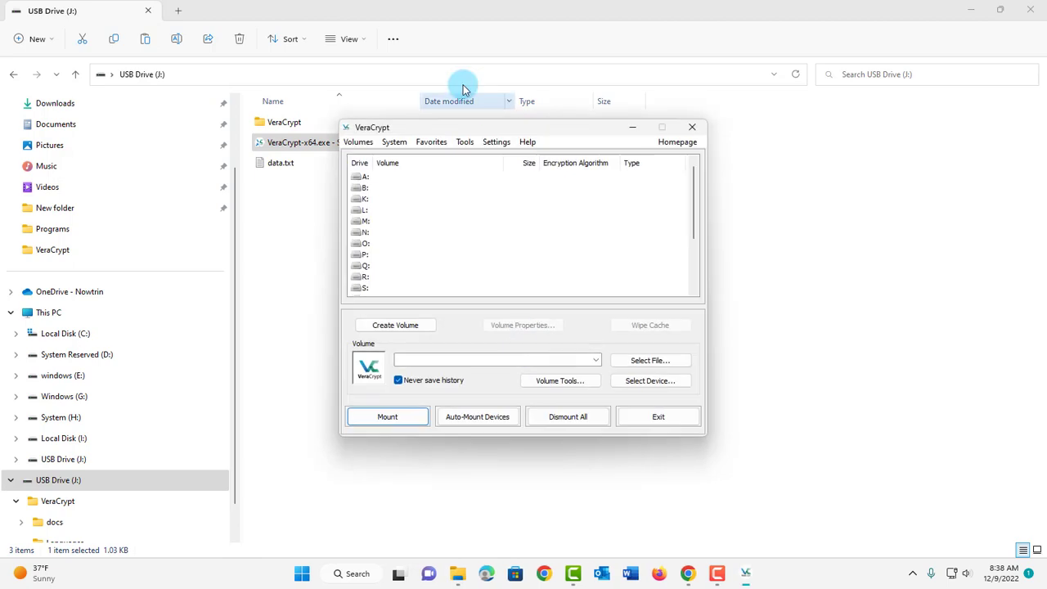
left_click_drag(444, 131, 561, 128)
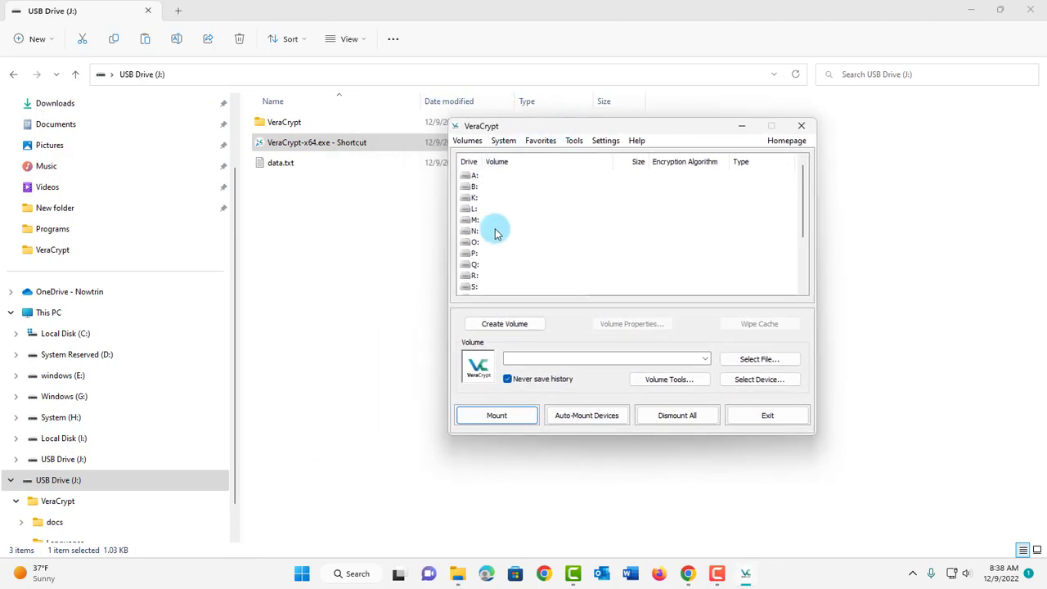
scroll(494, 227, "down", 3)
scroll(491, 225, "up", 3)
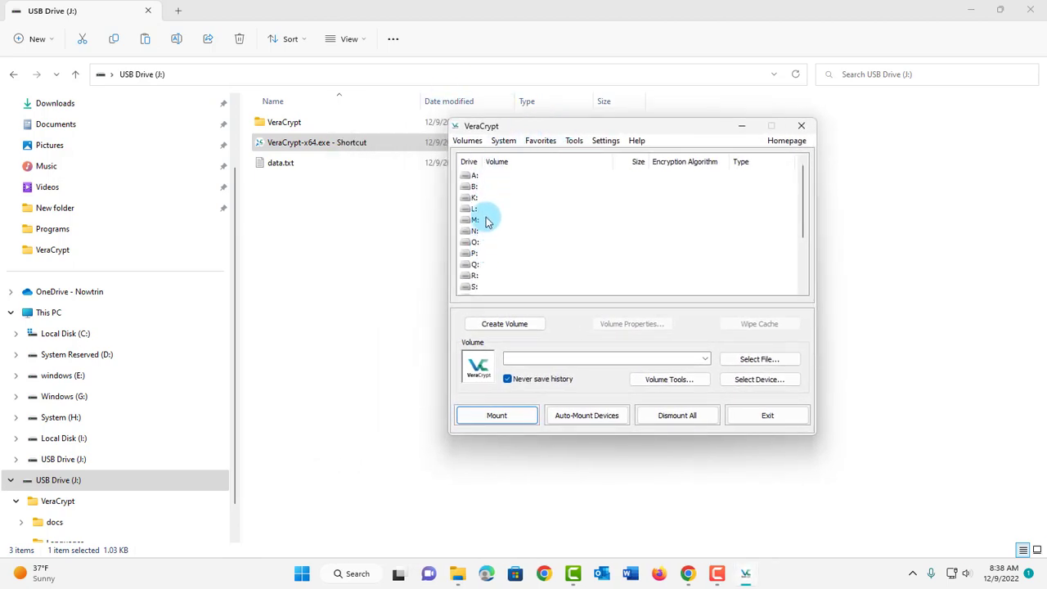
scroll(484, 237, "down", 3)
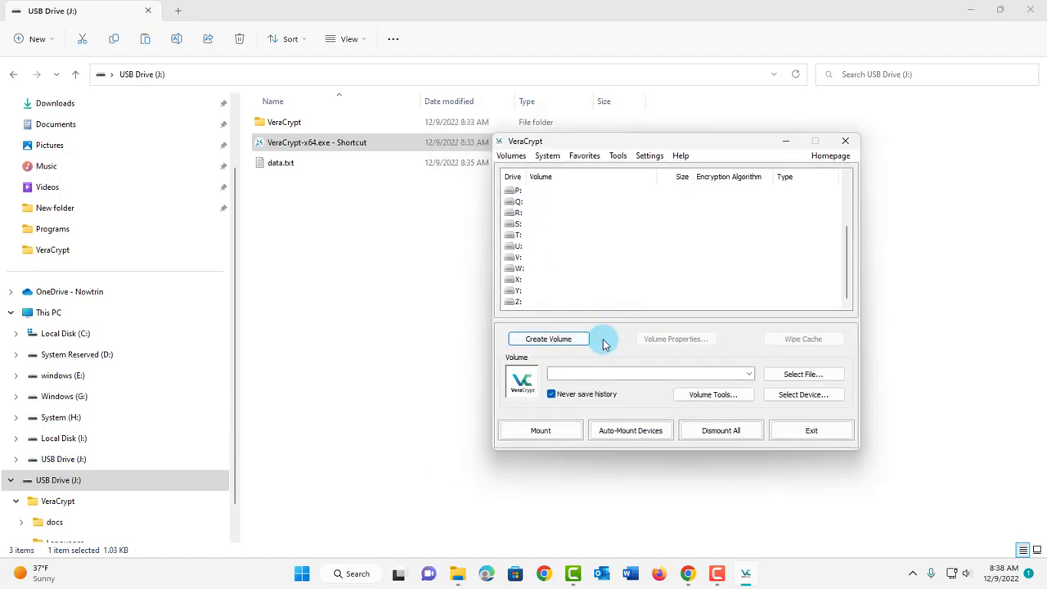
Step: Start the Volume Creation Wizard, choosing an encrypted file container and a standard VeraCrypt volume
left_click(542, 343)
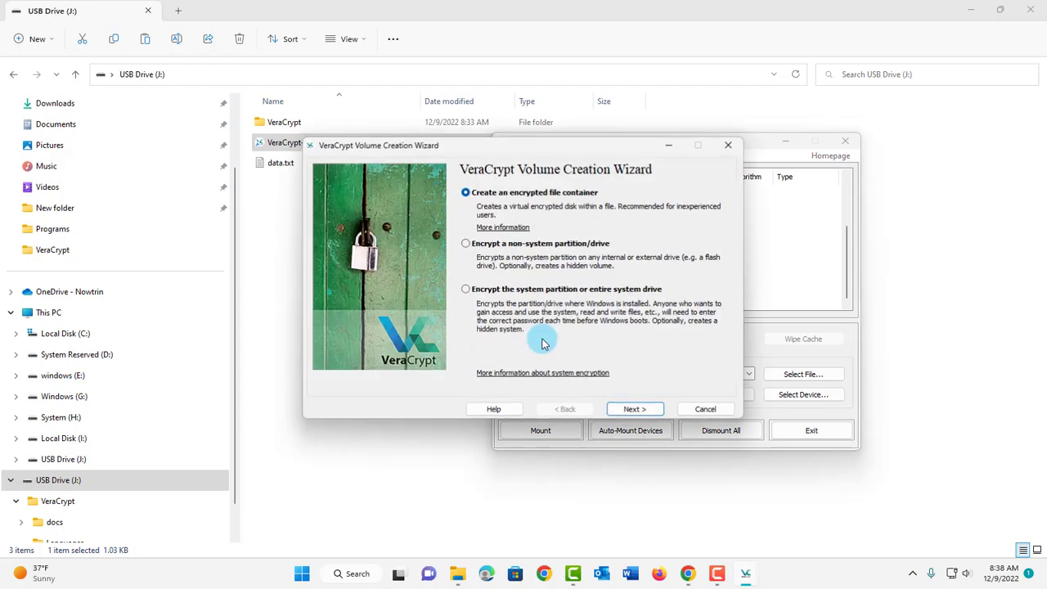
left_click_drag(488, 162, 492, 248)
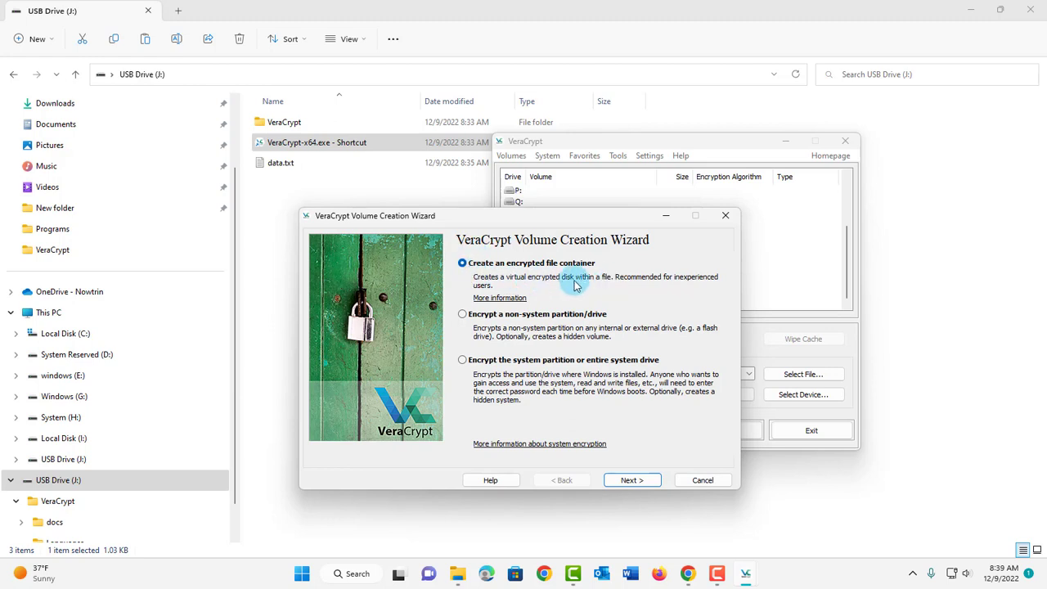
left_click(633, 481)
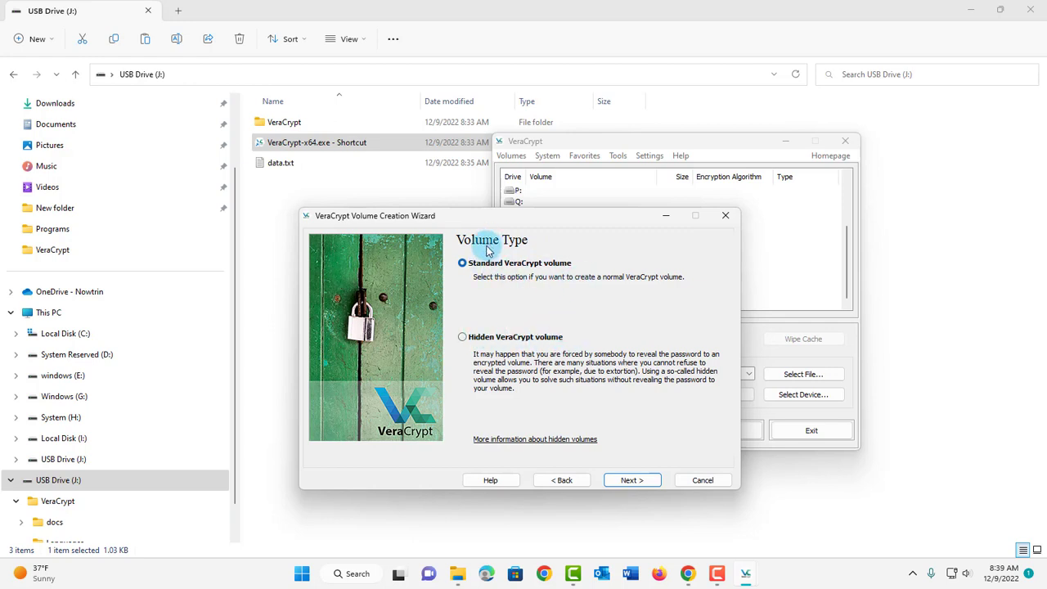
left_click(632, 480)
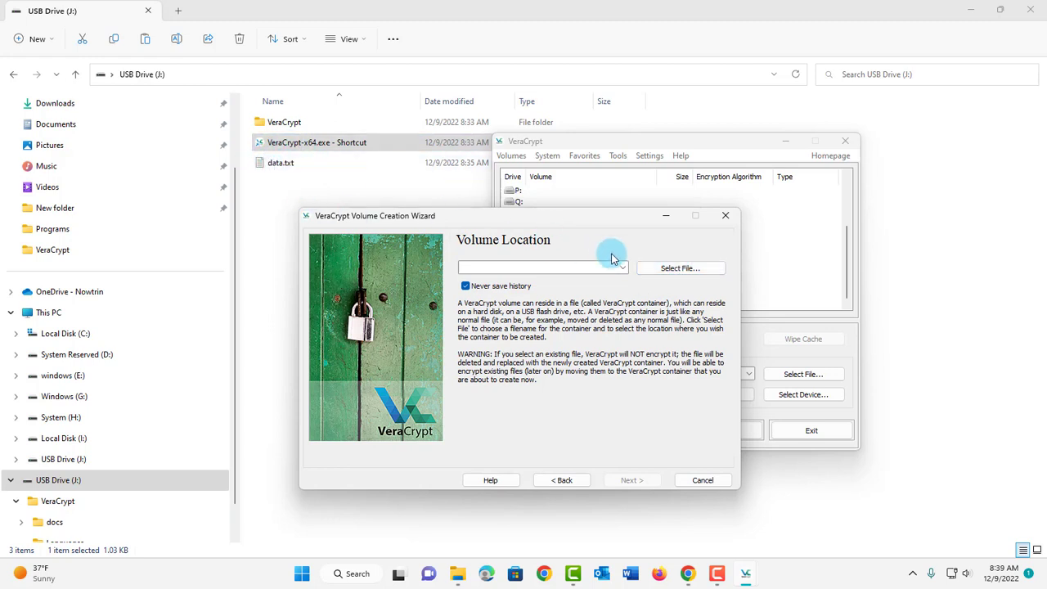
Step: Select J:\data.txt as the container file, confirming it may be replaced
left_click(646, 271)
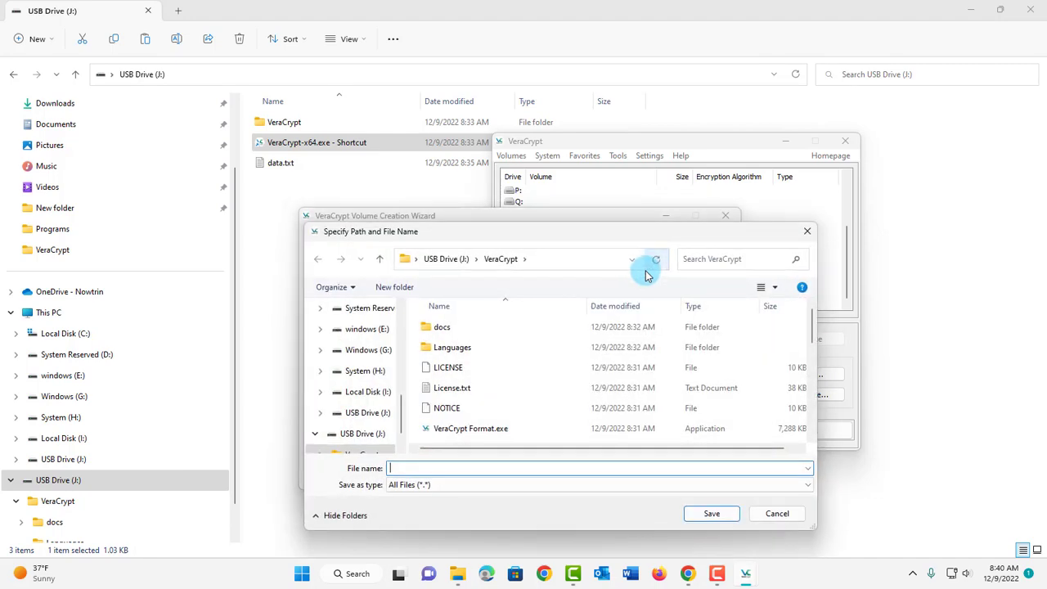
left_click(445, 260)
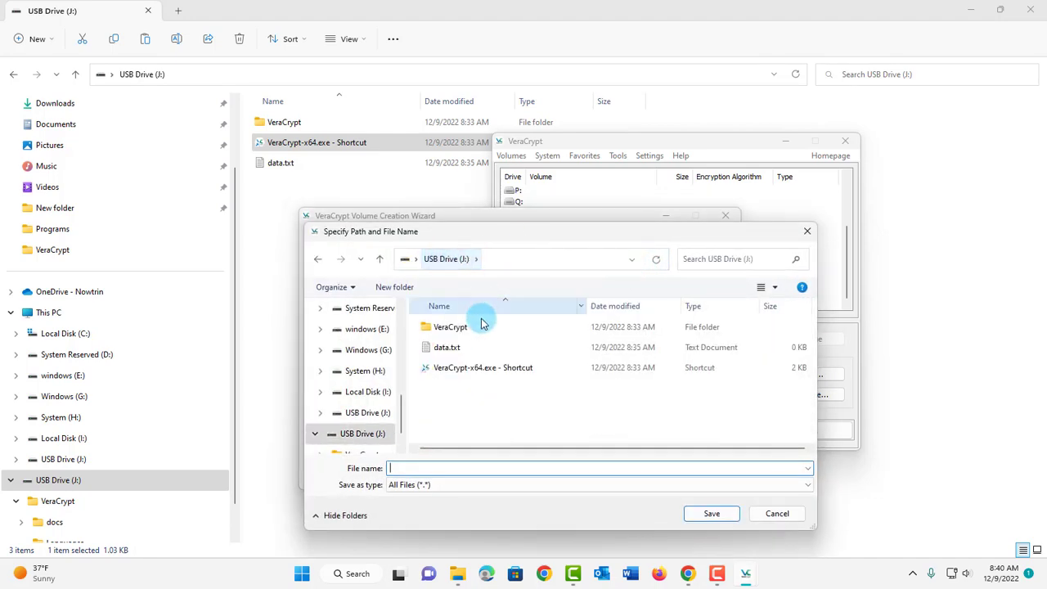
left_click(456, 350)
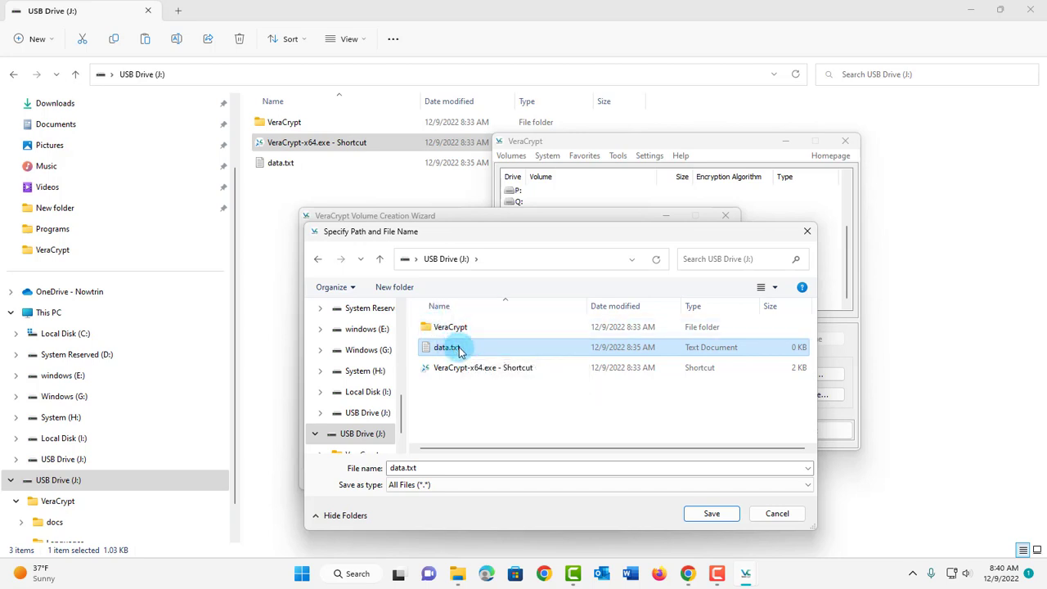
left_click(712, 514)
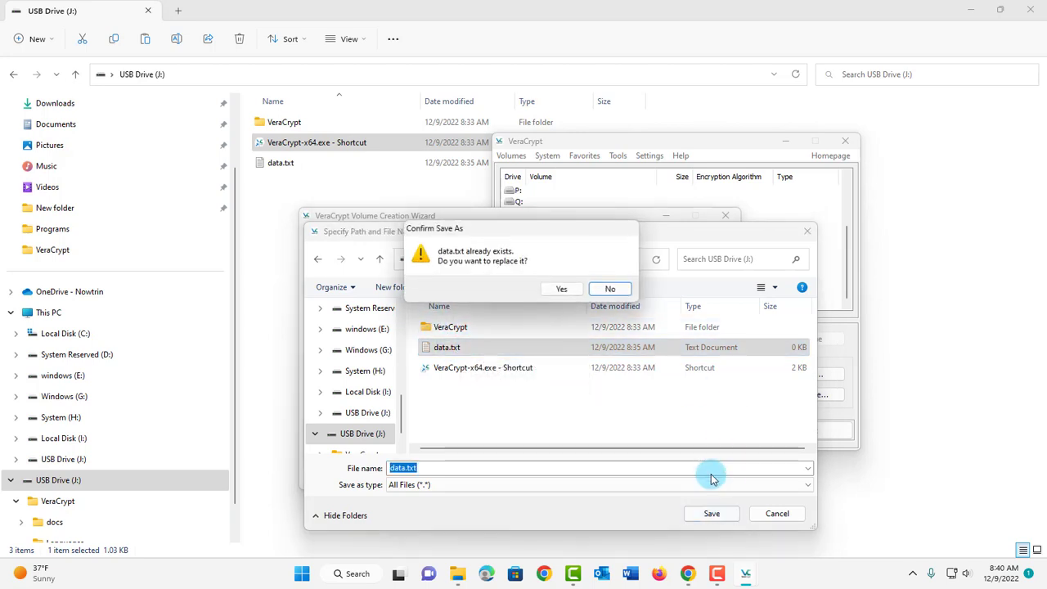
left_click(558, 292)
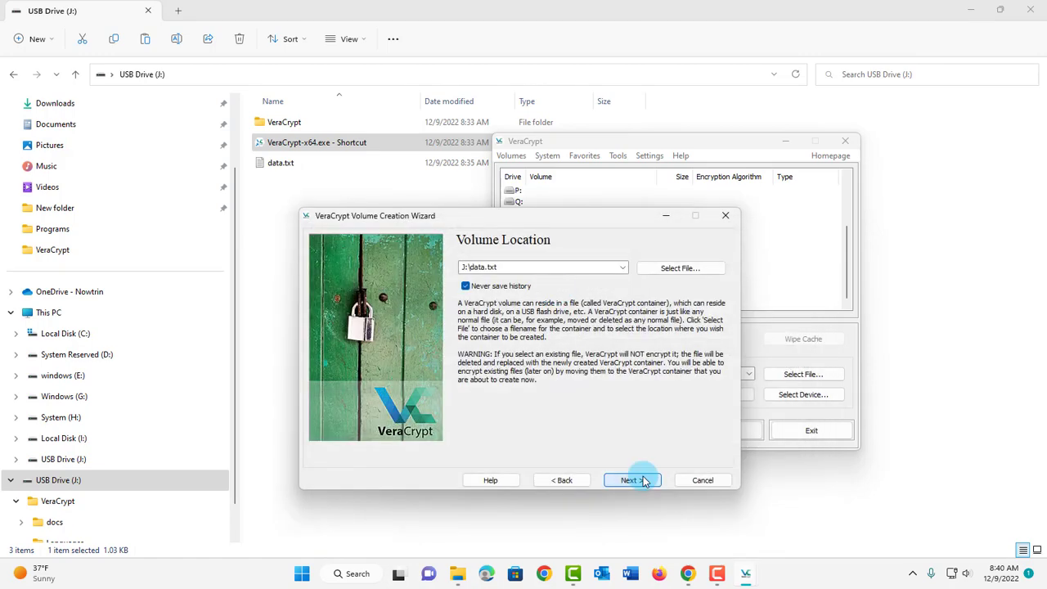
left_click(643, 481)
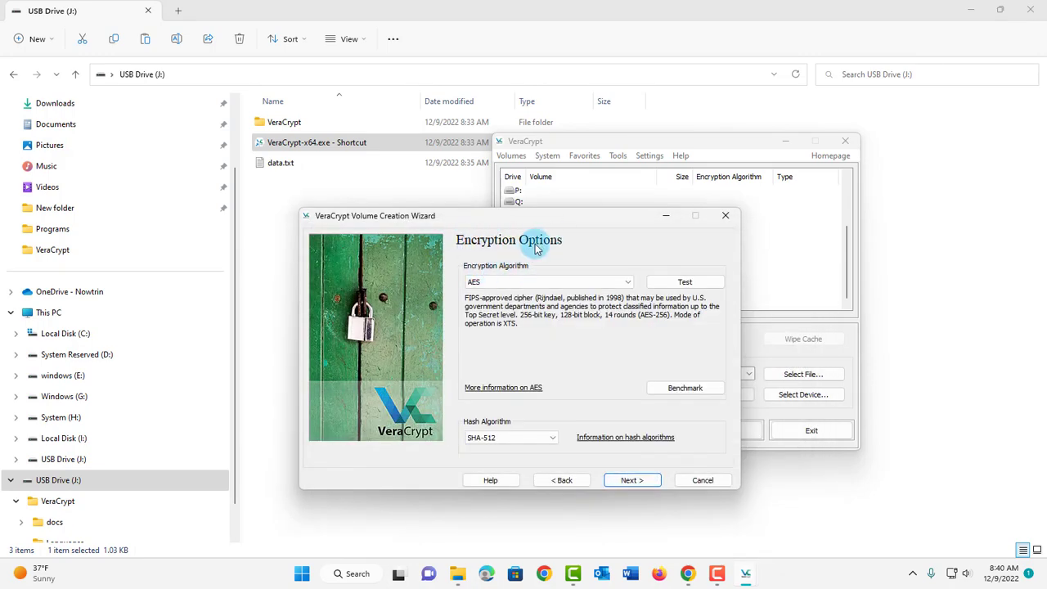
Step: Keep AES encryption with SHA-512 hashing and continue to the volume size
left_click(520, 281)
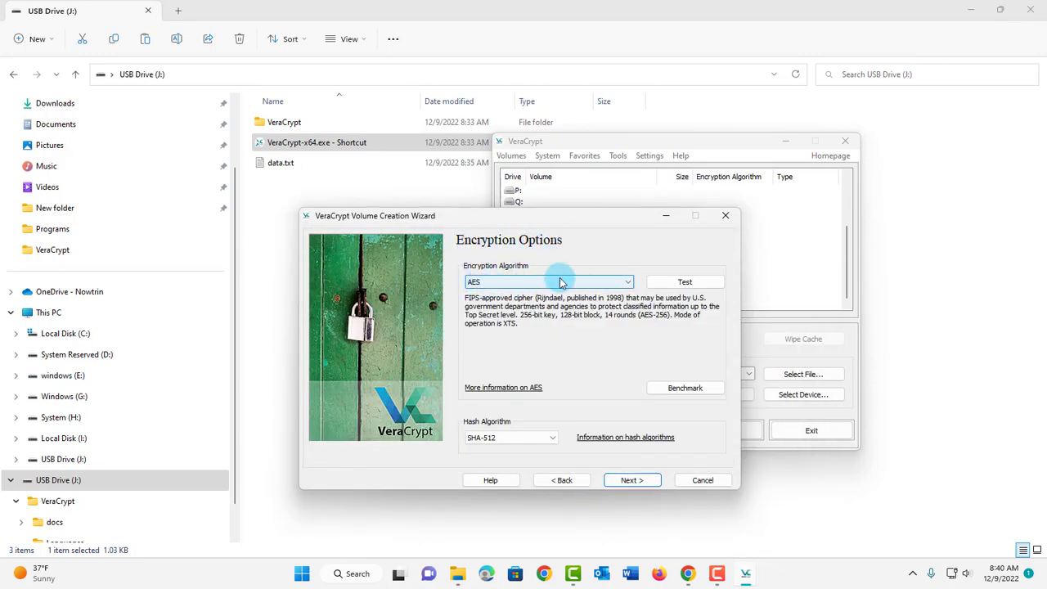
left_click(628, 282)
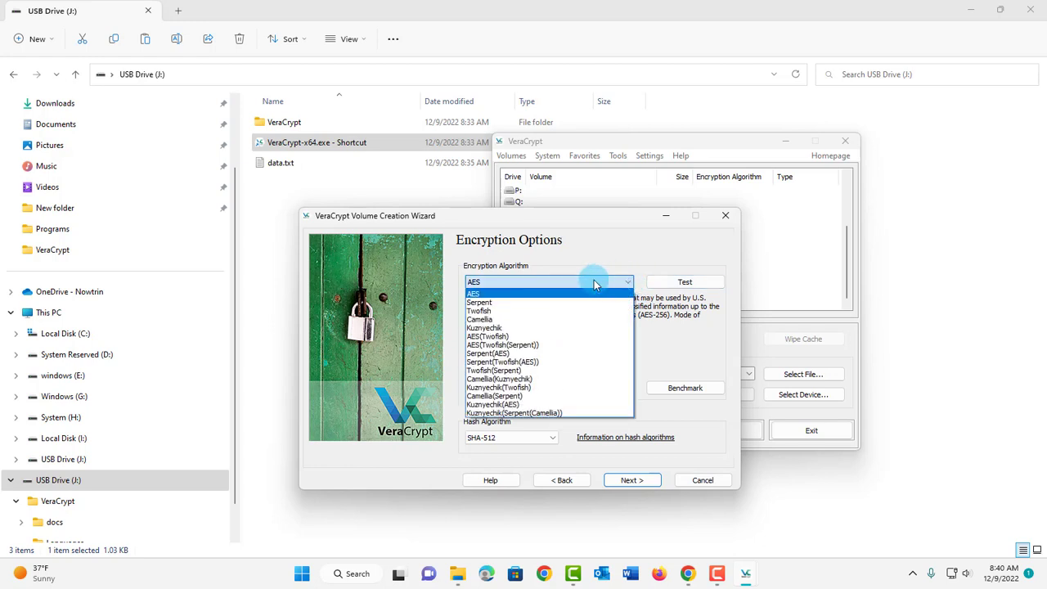
left_click(495, 293)
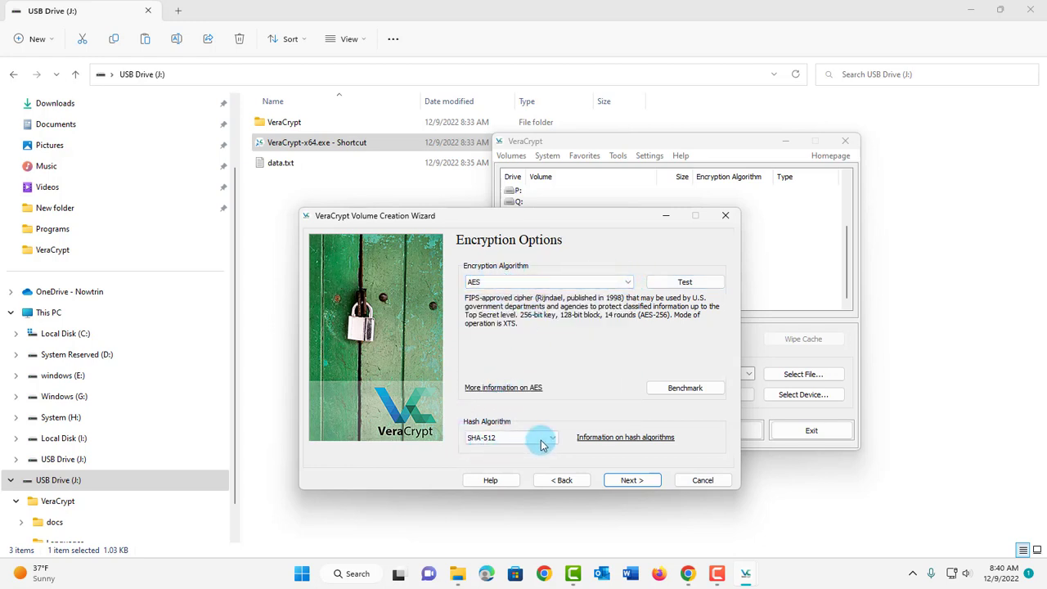
left_click(632, 481)
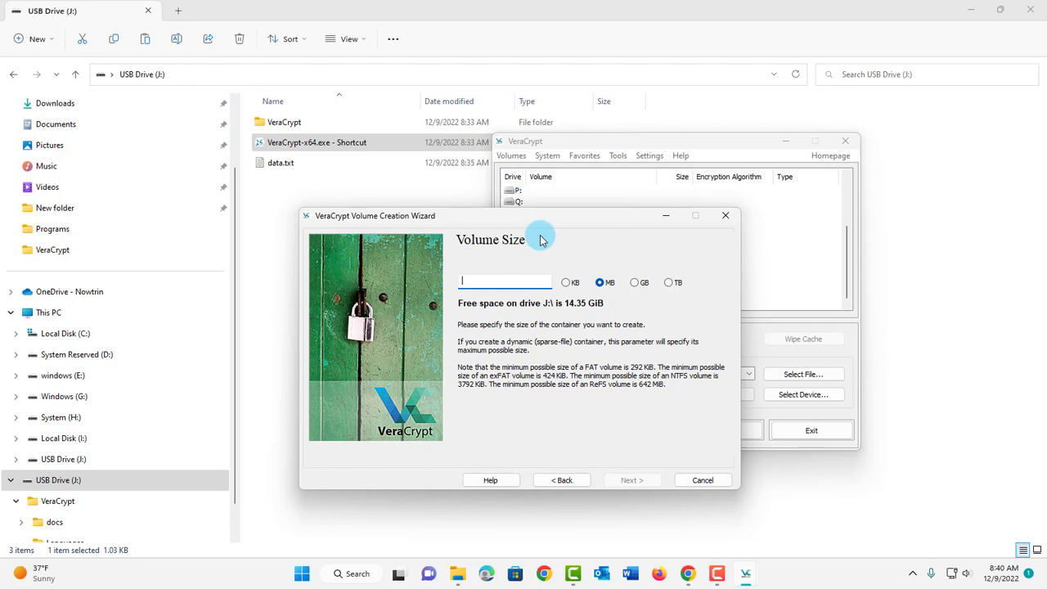
Step: Set the container size to 2 GB, enter and confirm the volume password, and accept the short-password warning
left_click(638, 283)
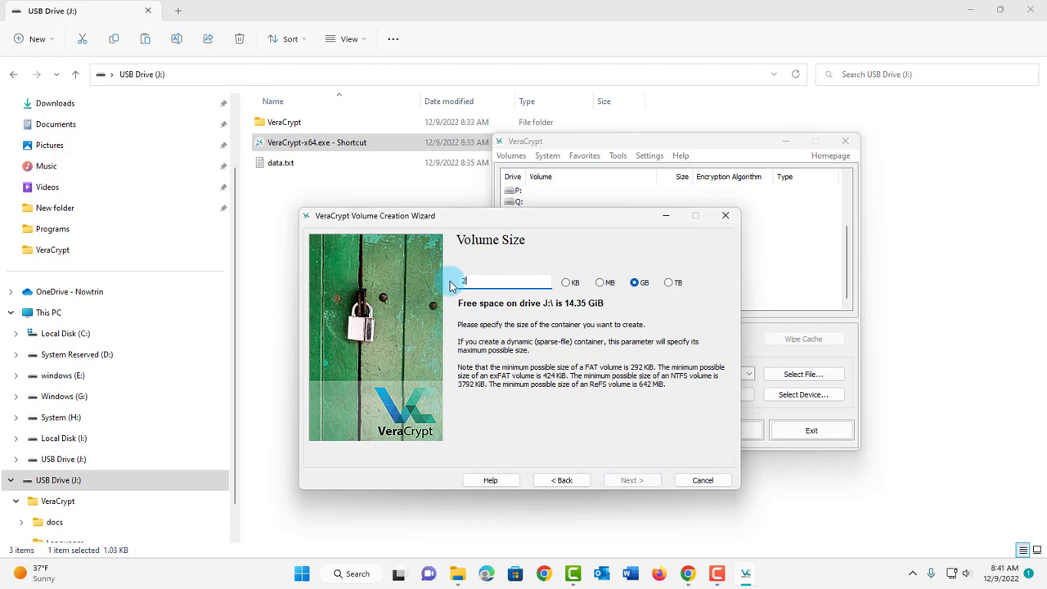
left_click(630, 482)
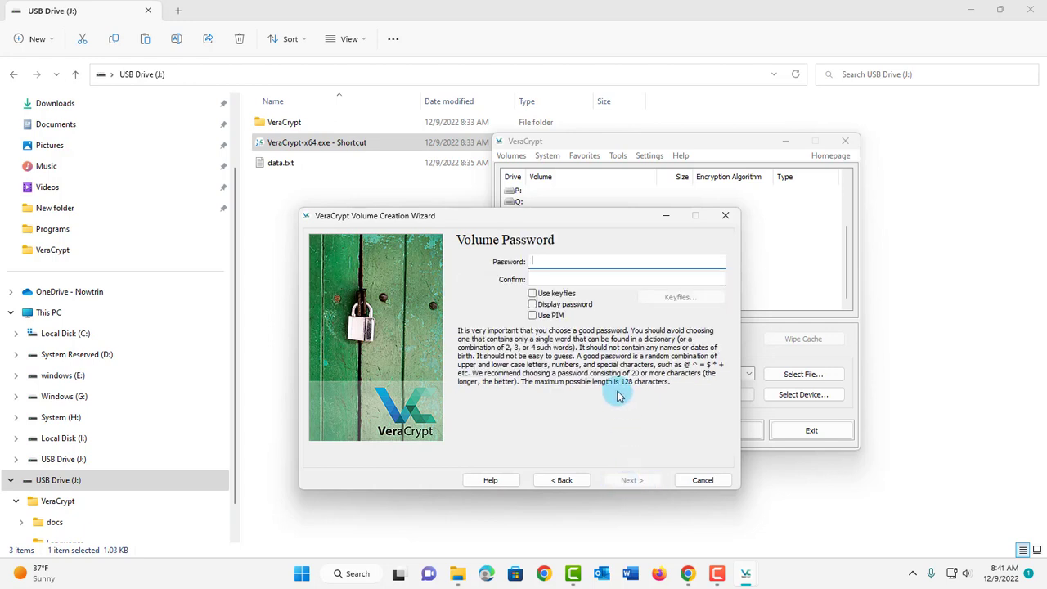
left_click(603, 279)
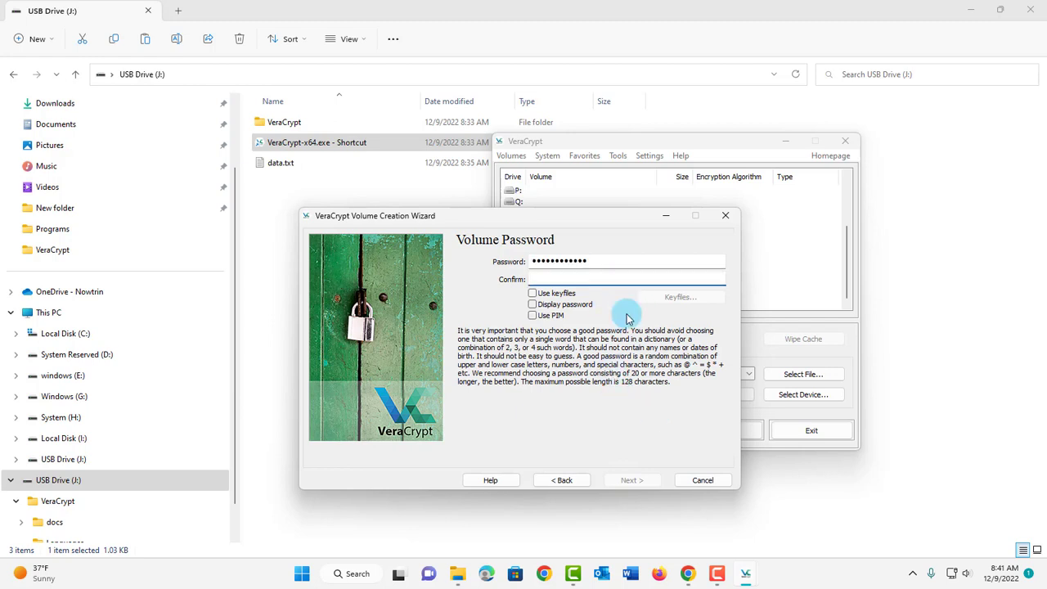
type("password1234")
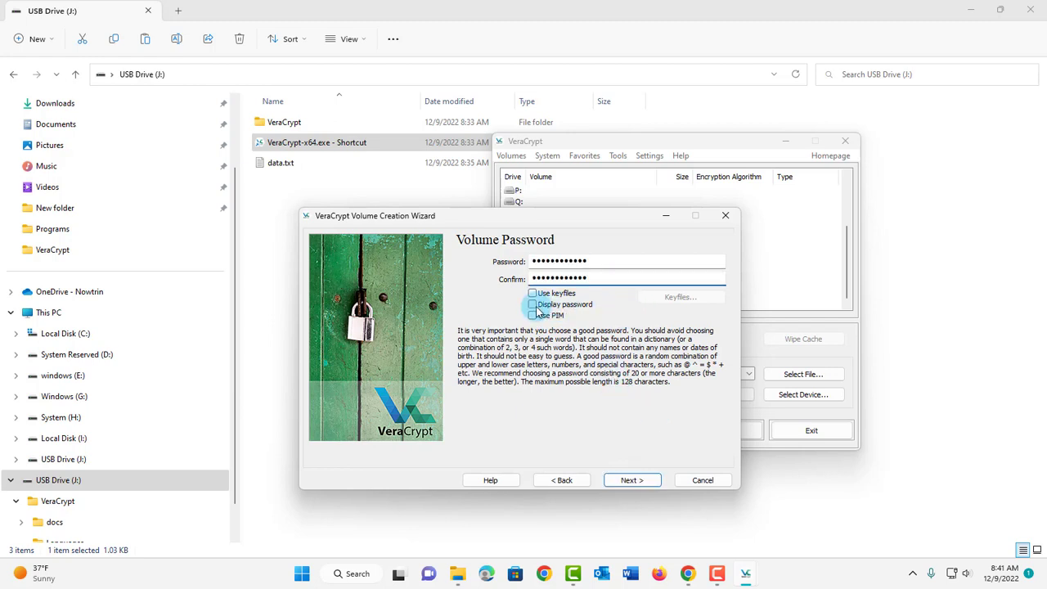
left_click(534, 305)
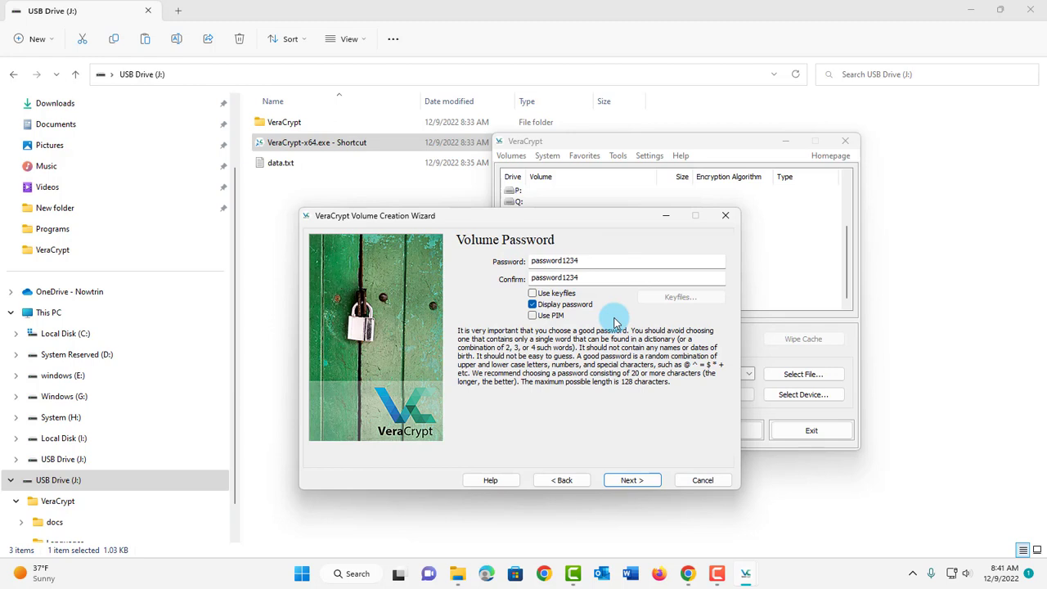
left_click(630, 480)
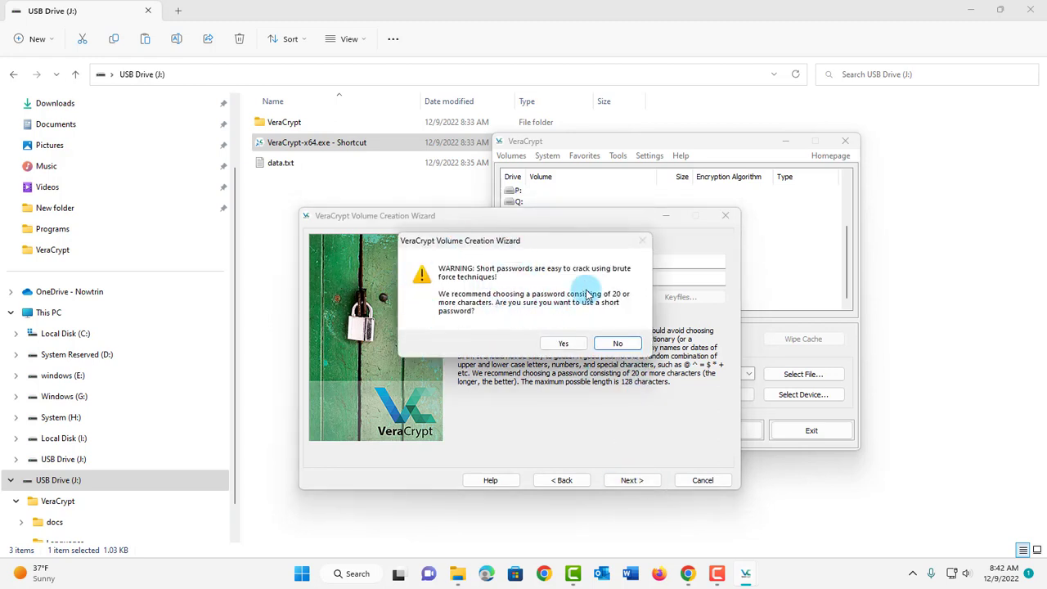
left_click(567, 344)
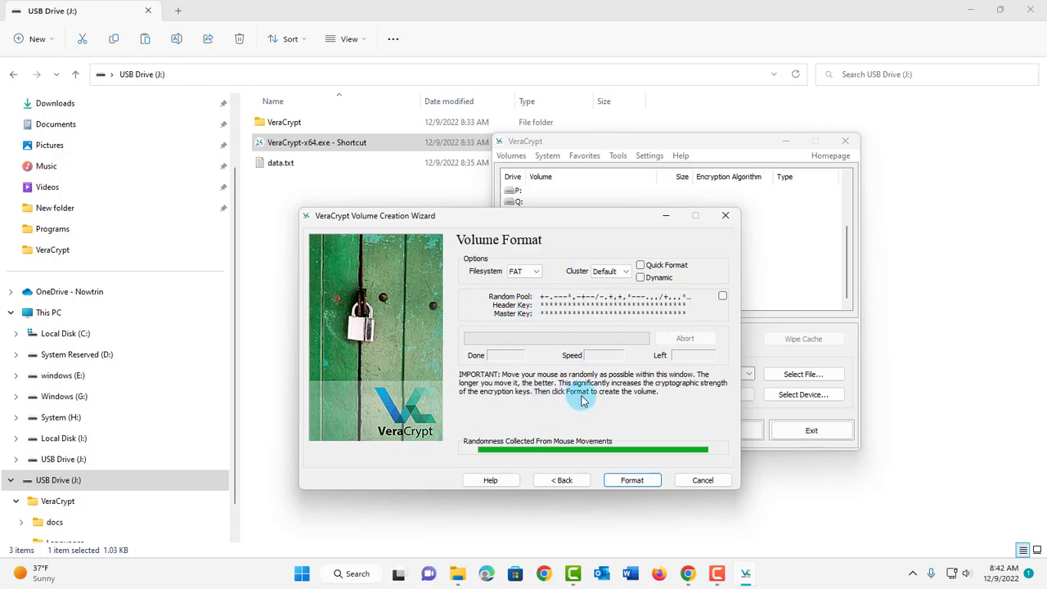
Step: Quick-format the container as exFAT, overwriting the existing data.txt with the 2 GB volume
left_click(525, 271)
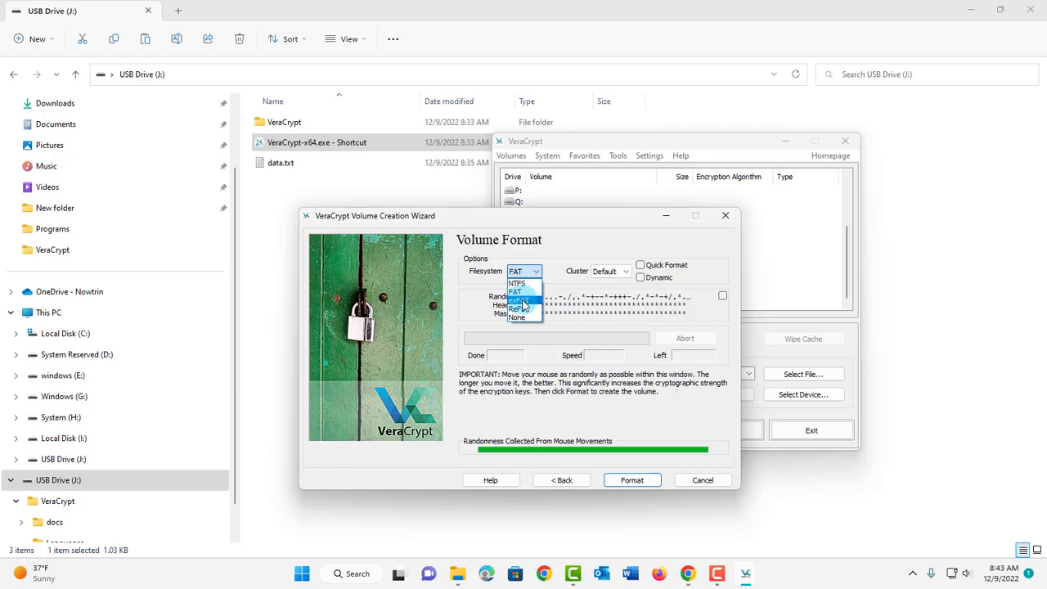
left_click(524, 305)
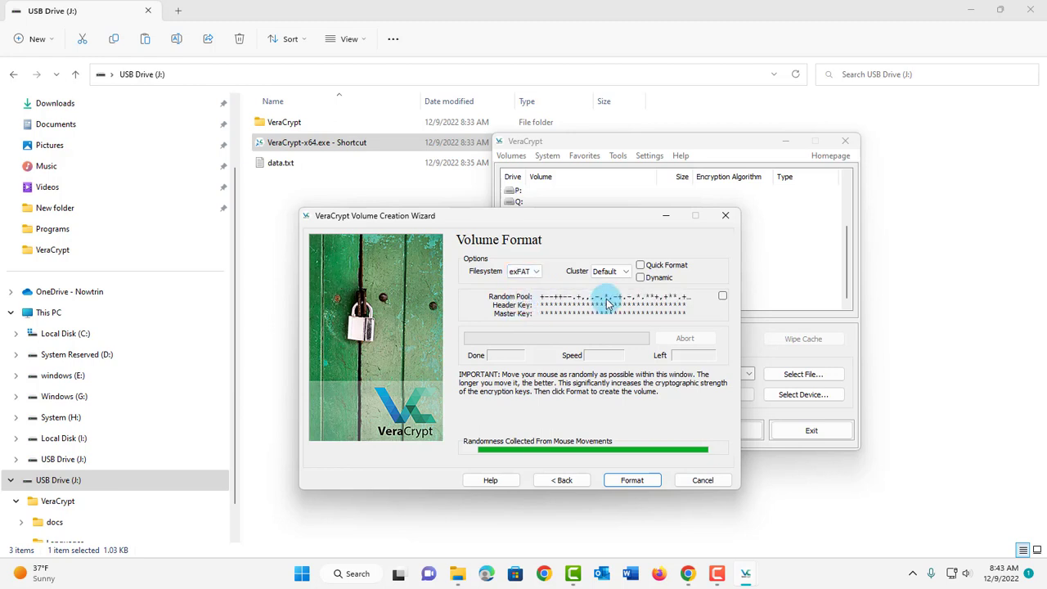
left_click(641, 266)
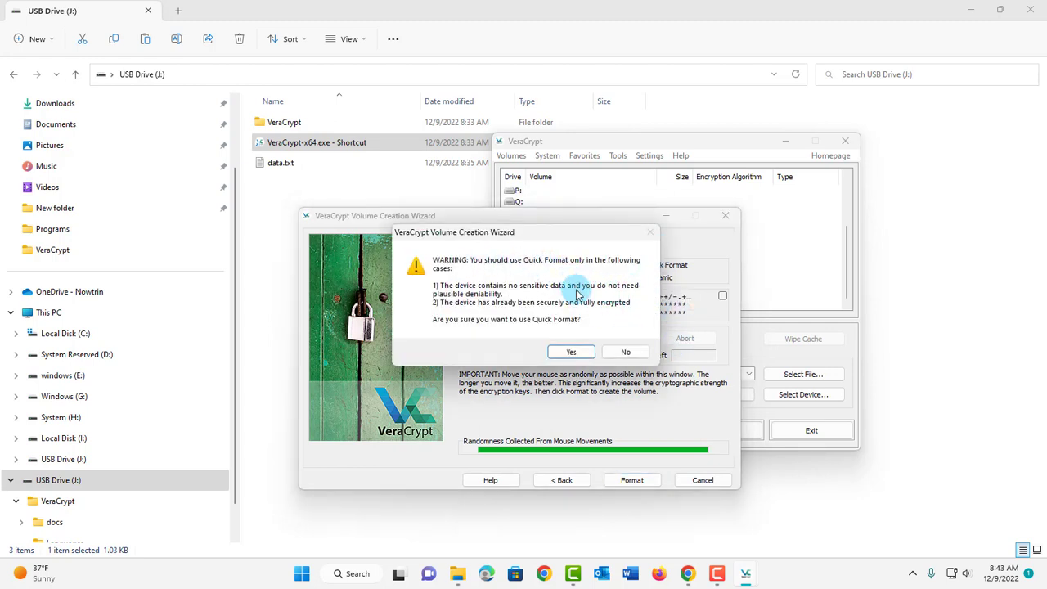
left_click(573, 353)
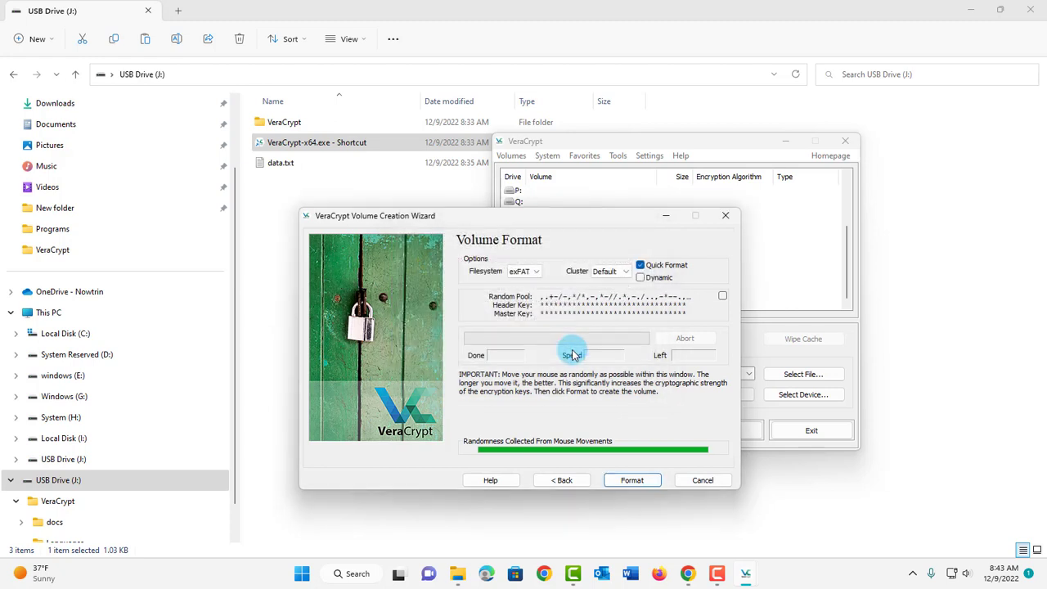
left_click(630, 481)
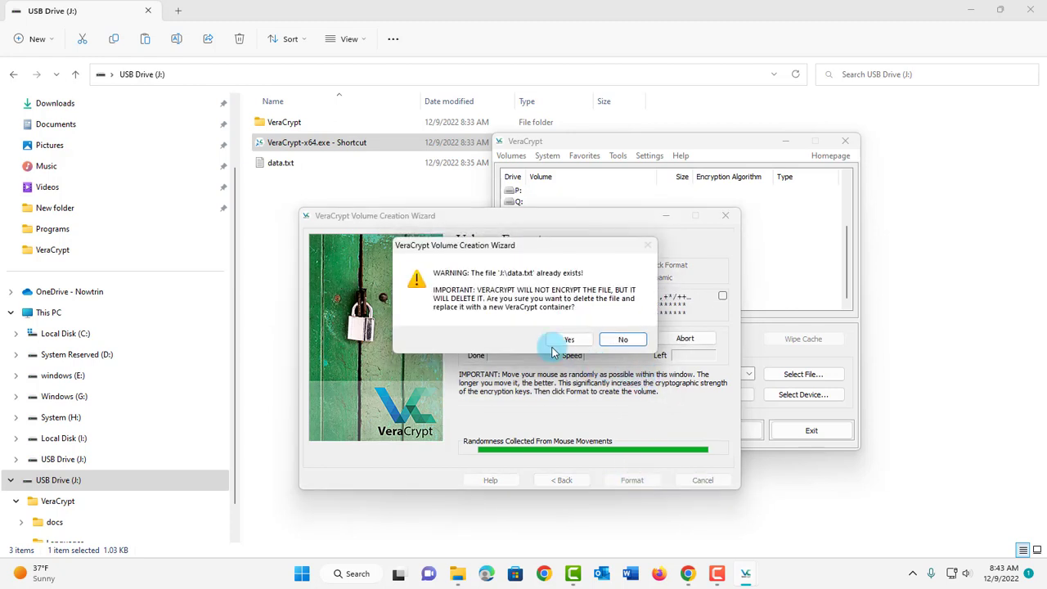
left_click(572, 340)
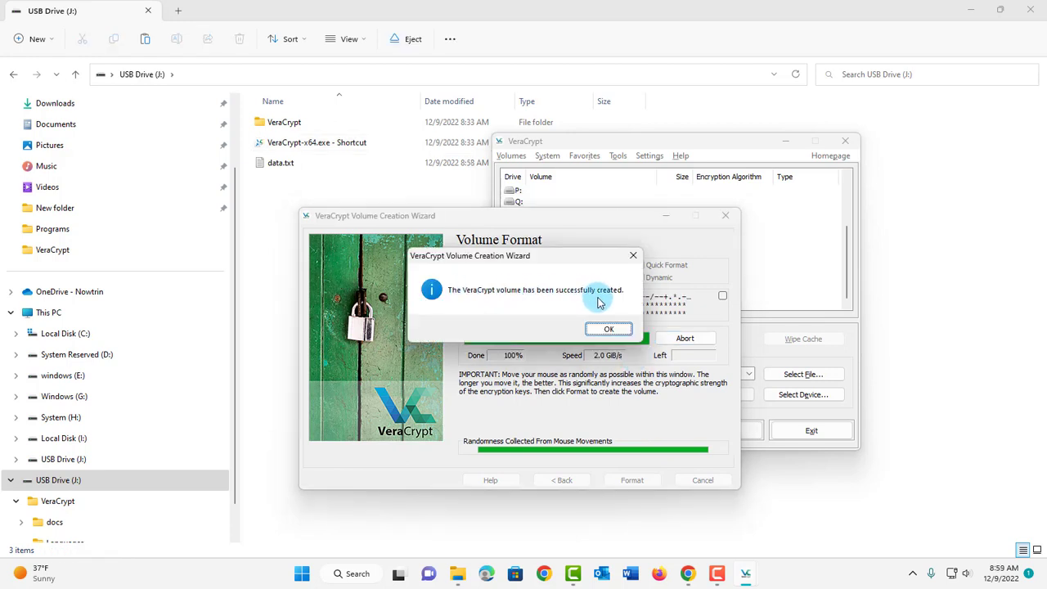
Step: Acknowledge the volume-created notice and exit the VeraCrypt creation wizard
left_click(612, 331)
left_click(695, 483)
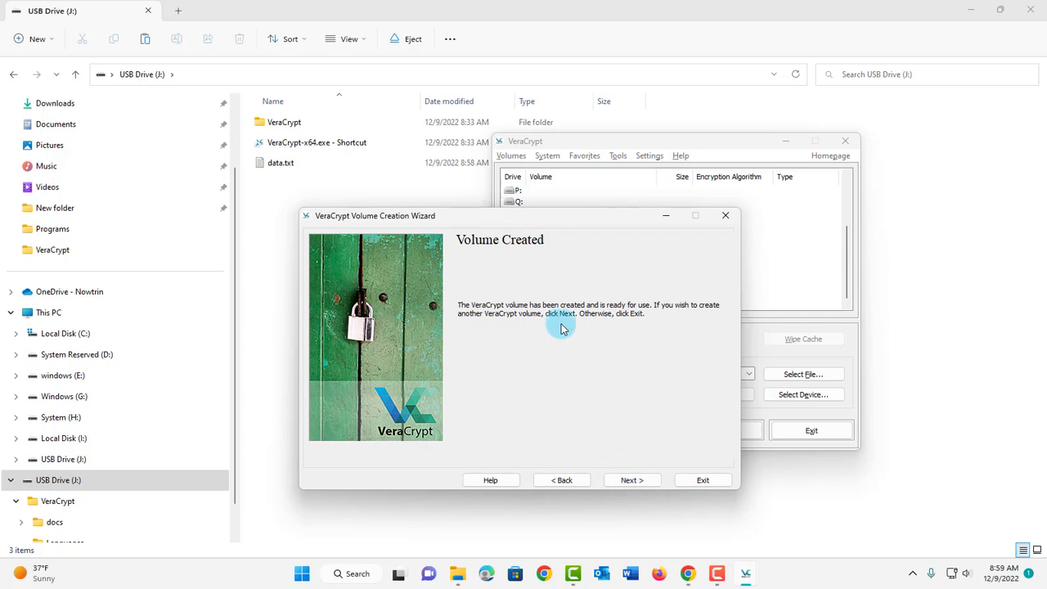
left_click(704, 481)
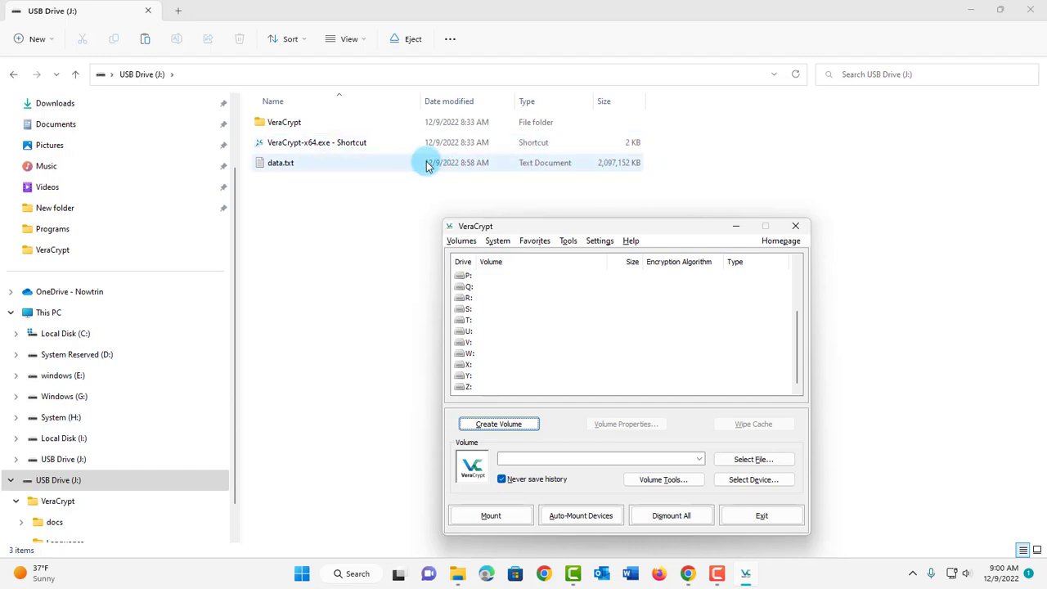
Step: Select data.txt on the USB Drive (J:) root as the volume file
left_click_drag(623, 215, 599, 184)
left_click(708, 431)
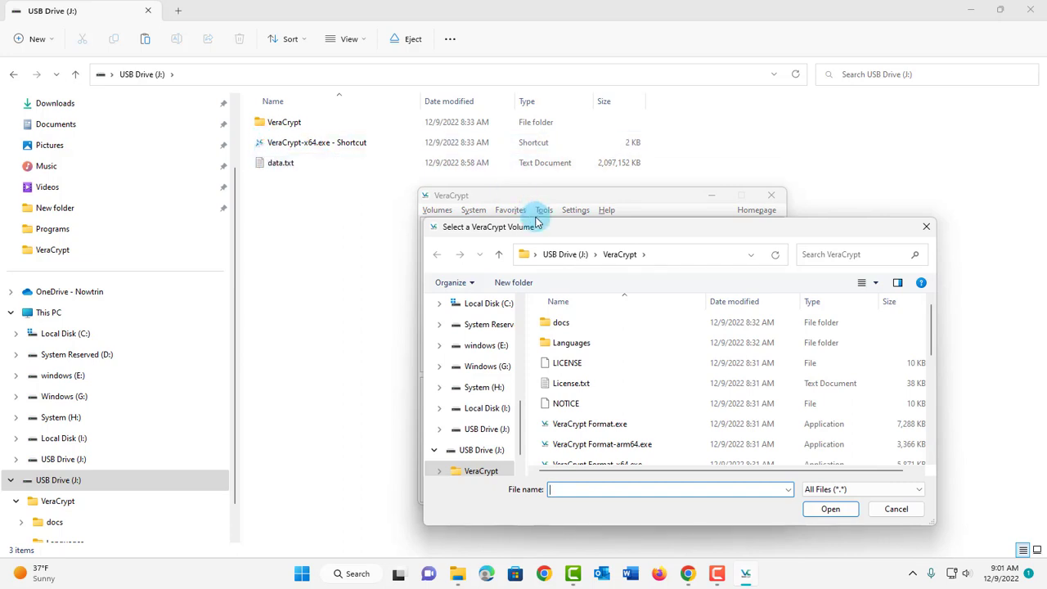
left_click(557, 256)
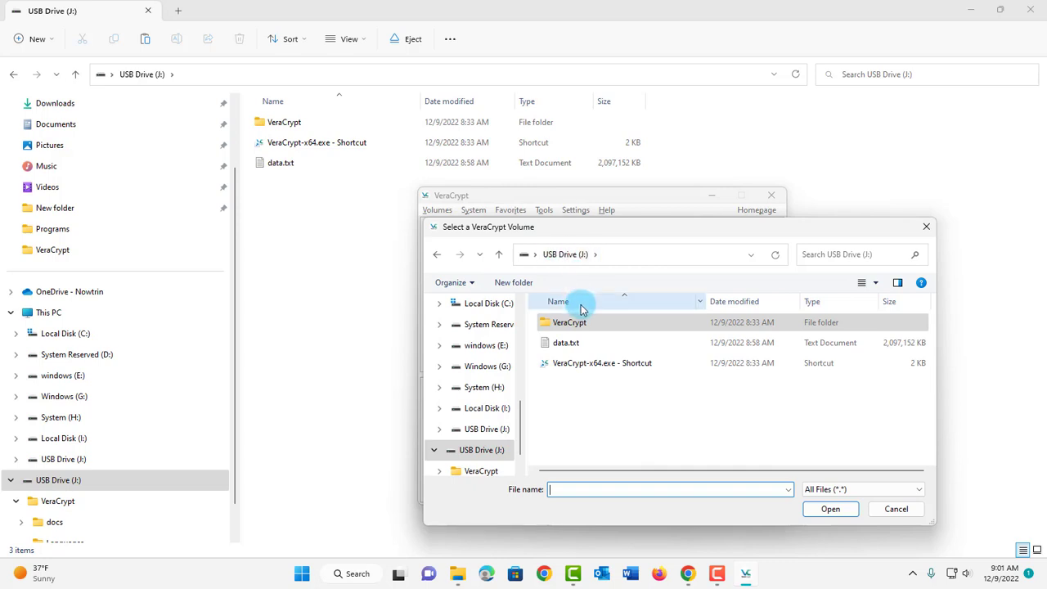
left_click(569, 344)
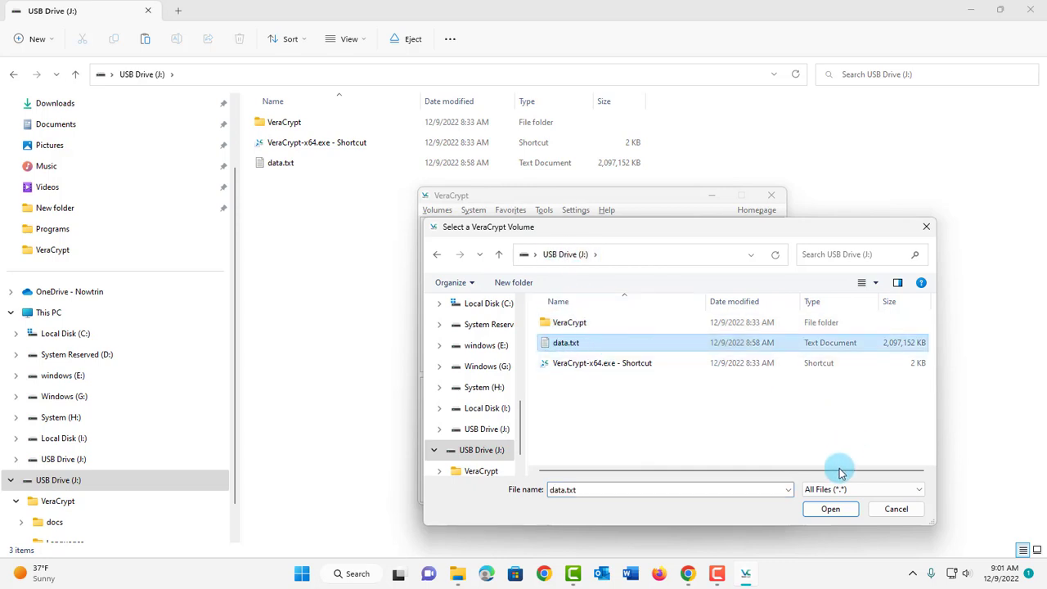
left_click(831, 509)
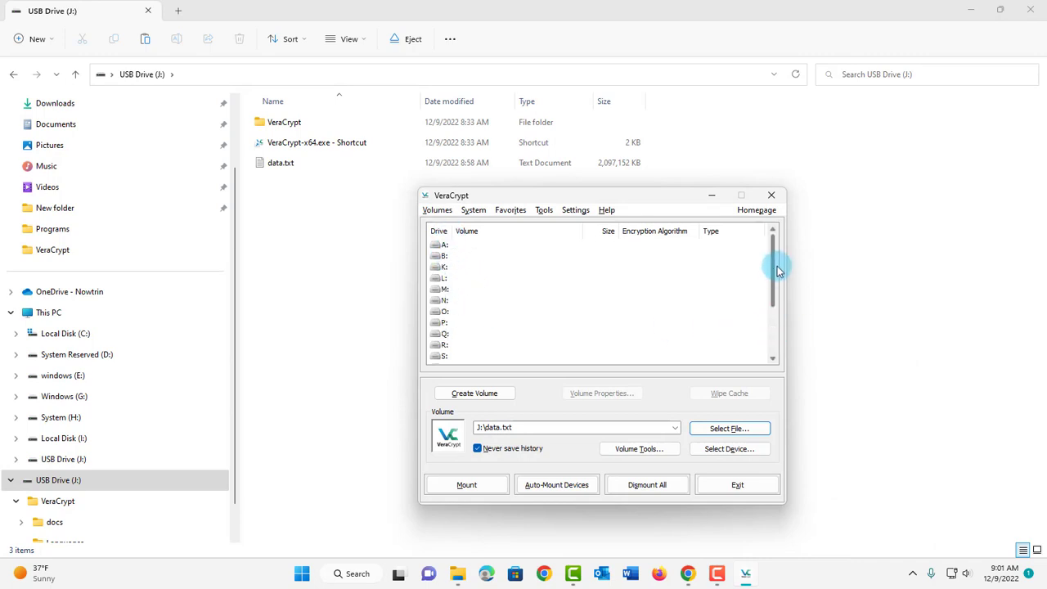
Step: Mount the container as drive X:, entering the volume password
left_click(449, 335)
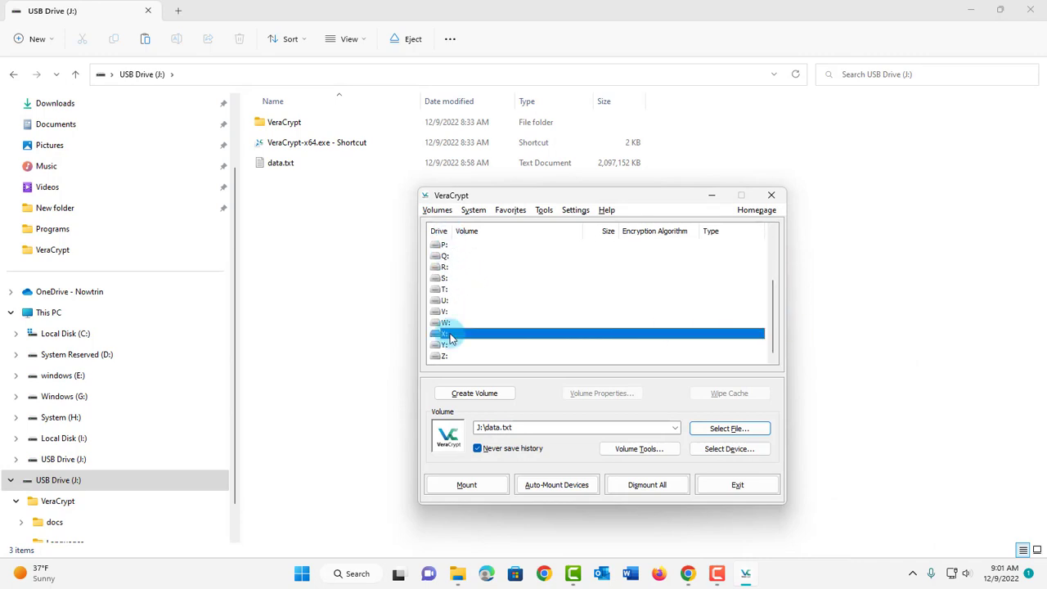
left_click(465, 486)
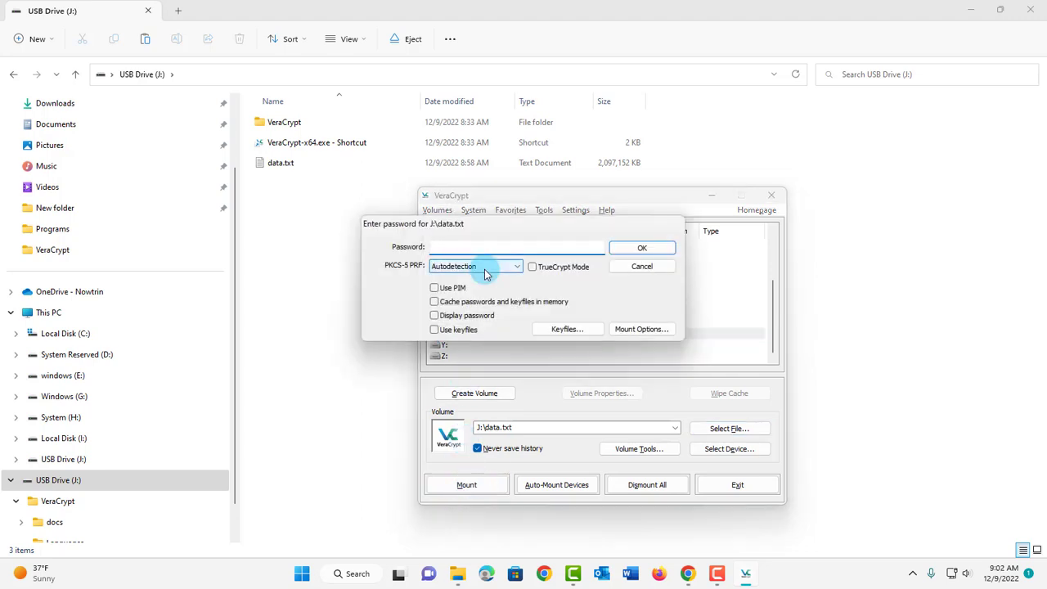
type("••••••")
type("••••••")
left_click(636, 248)
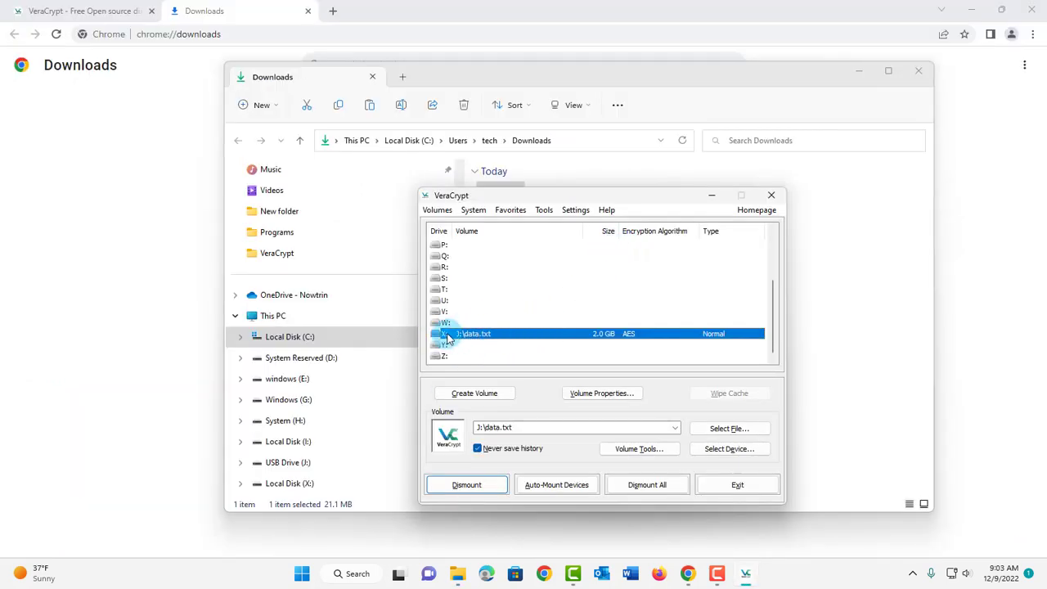
Step: Open the empty encrypted Local Disk (X:) in File Explorer
left_click(264, 318)
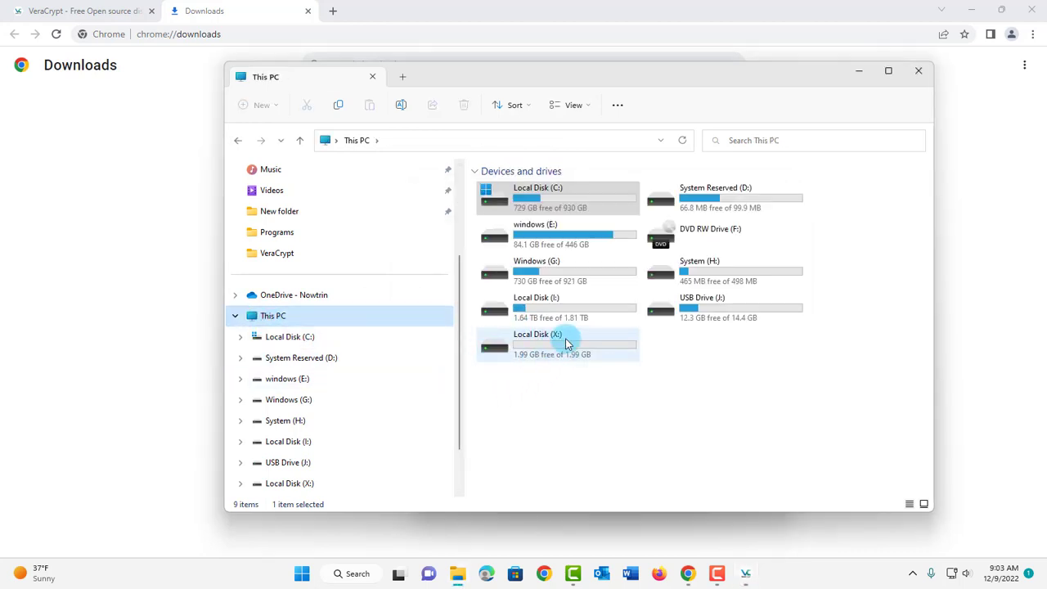
mouse_move(571, 347)
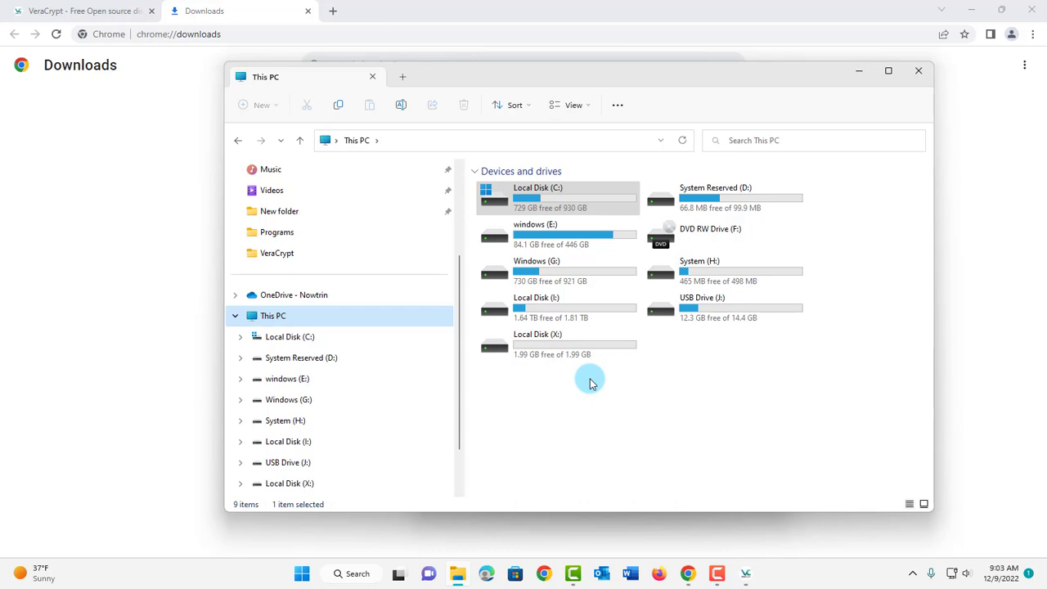
double_click(534, 350)
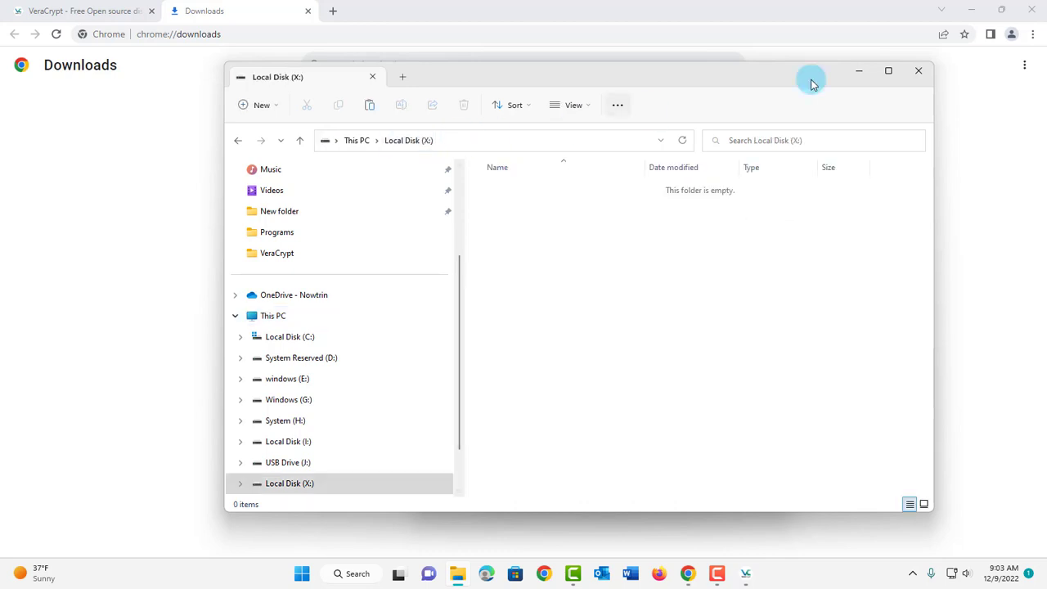
Step: Copy the Google Chrome desktop shortcut into drive X:
left_click(971, 9)
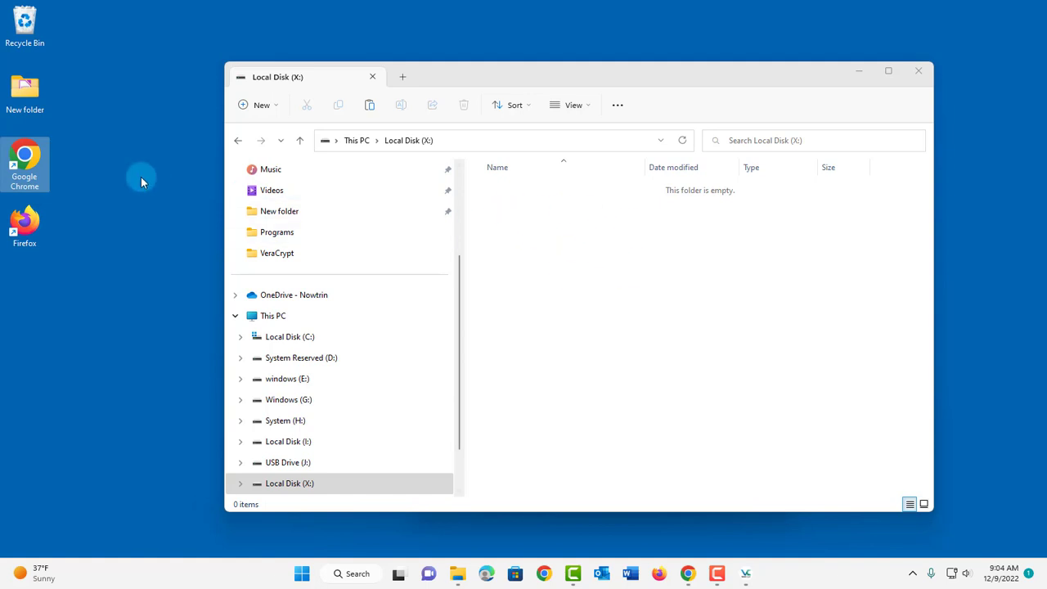
left_click_drag(24, 164, 619, 244)
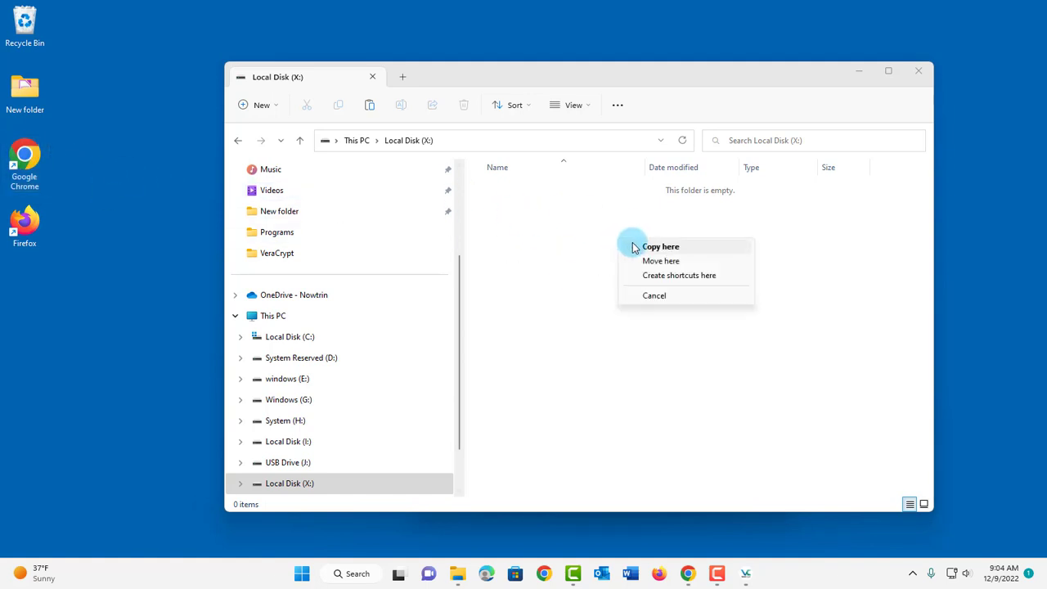
left_click(630, 245)
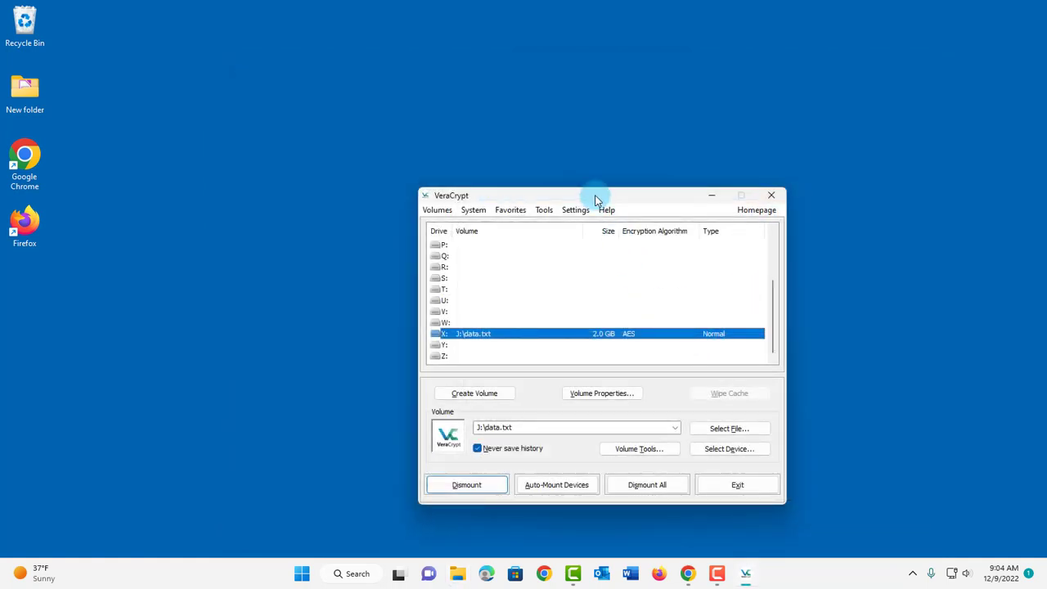
left_click_drag(596, 200, 495, 136)
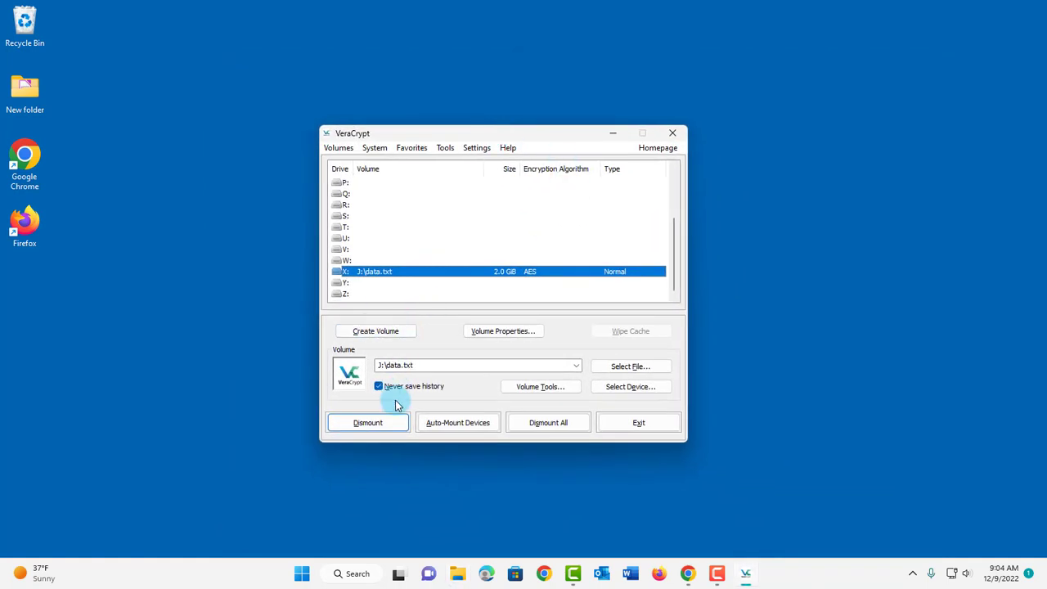
Step: Dismount X: and open USB Drive (J:) to view the 2,097,152 KB data.txt
left_click(368, 423)
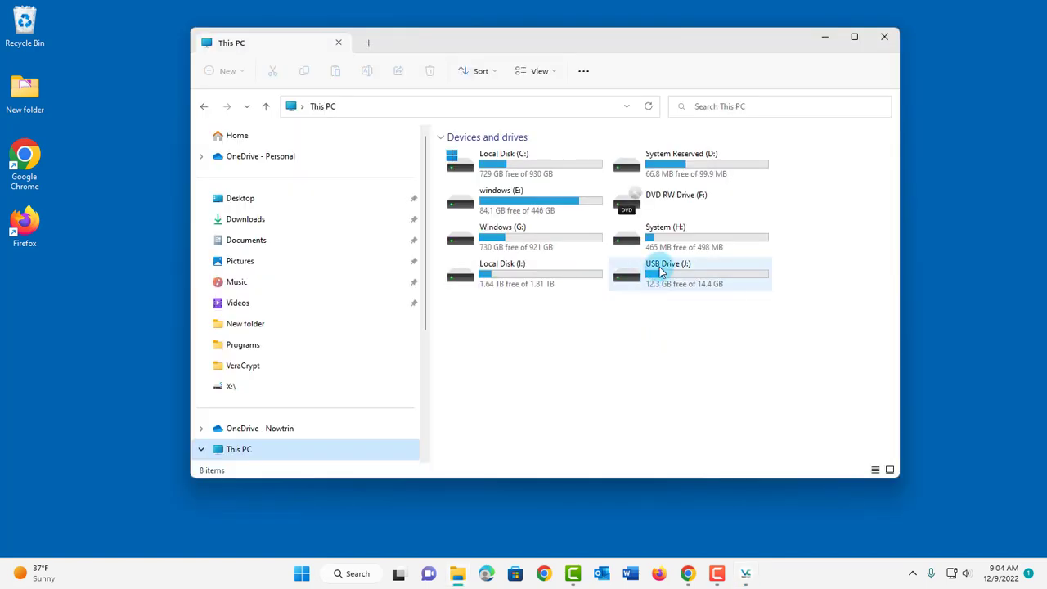
double_click(662, 272)
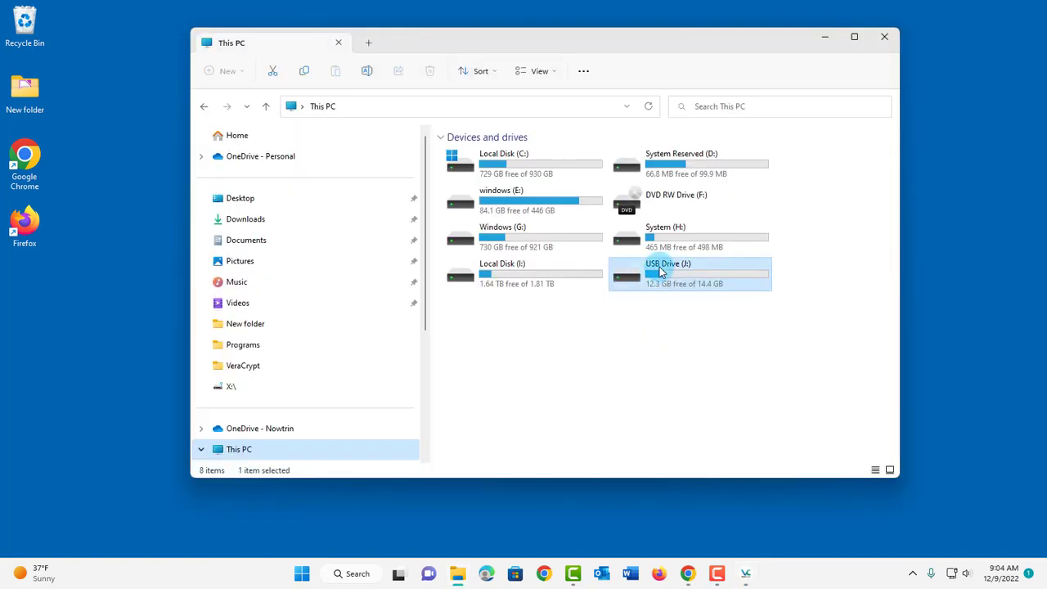
left_click(477, 174)
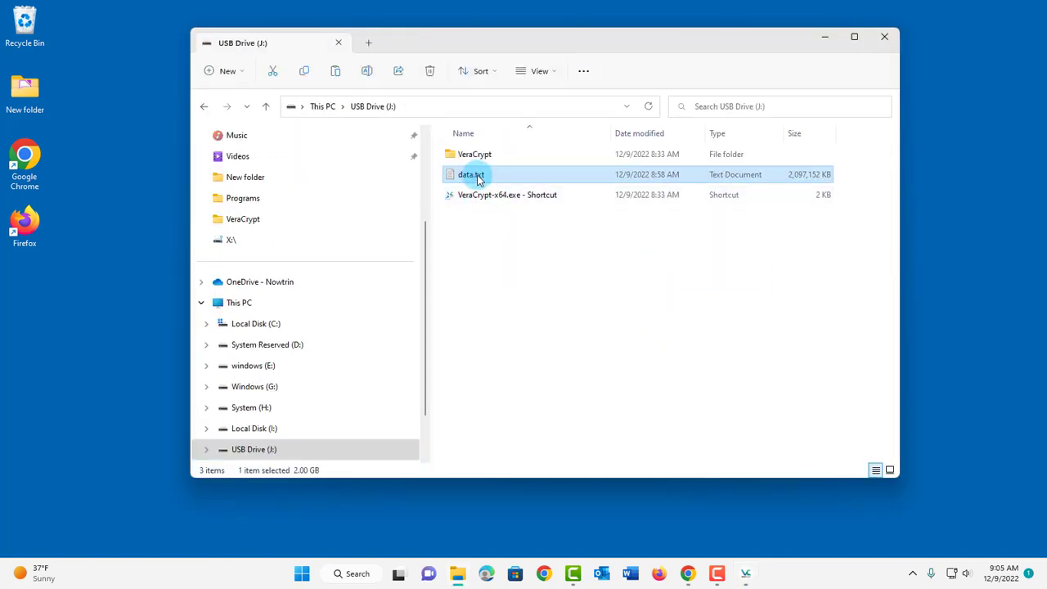
left_click(545, 229)
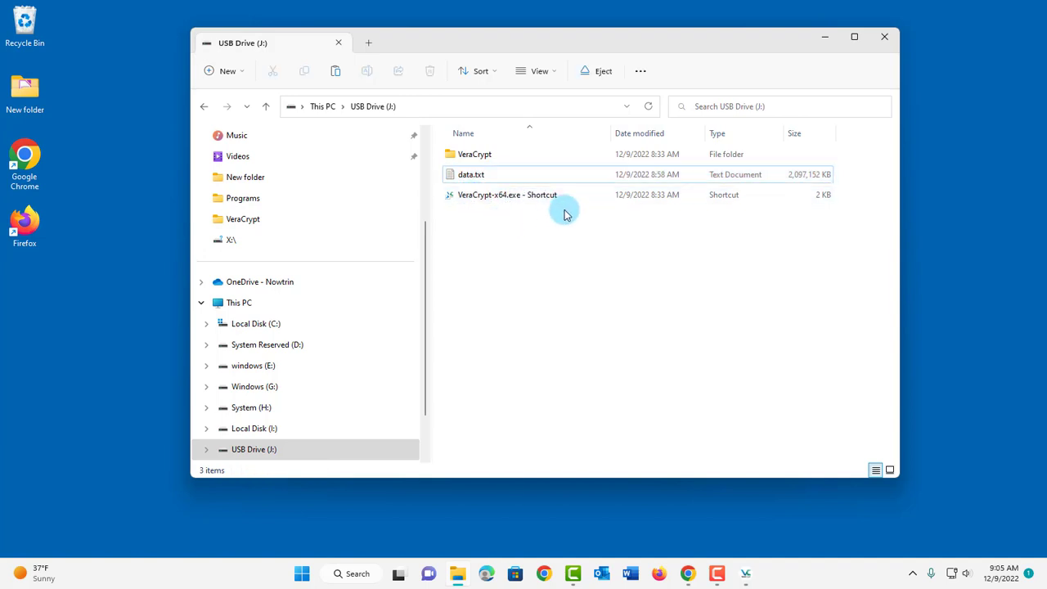
Step: Launch portable VeraCrypt from the USB drive and select data.txt as the volume
left_click(501, 199)
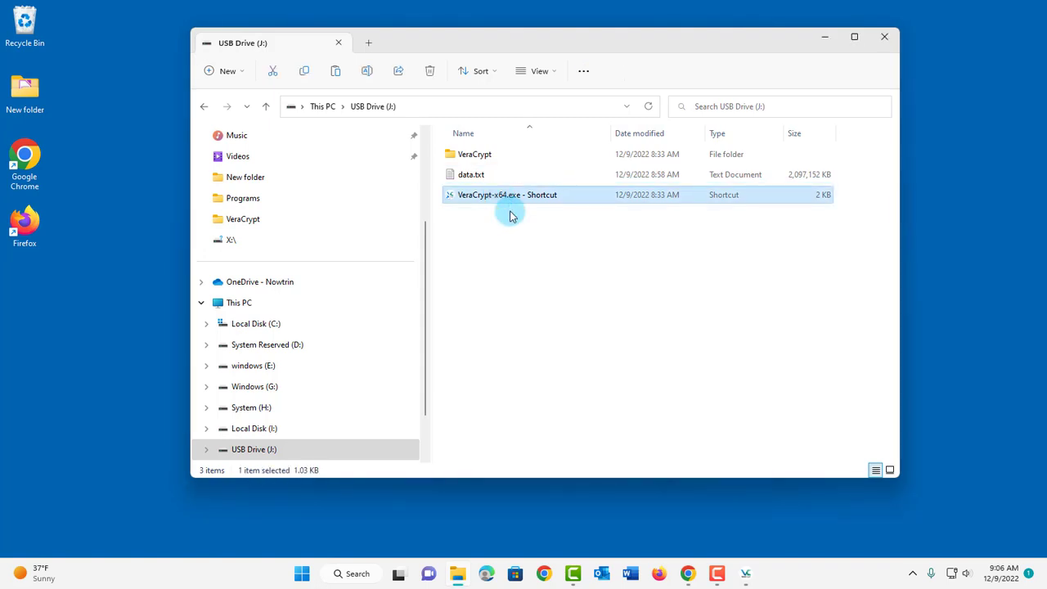
left_click(905, 315)
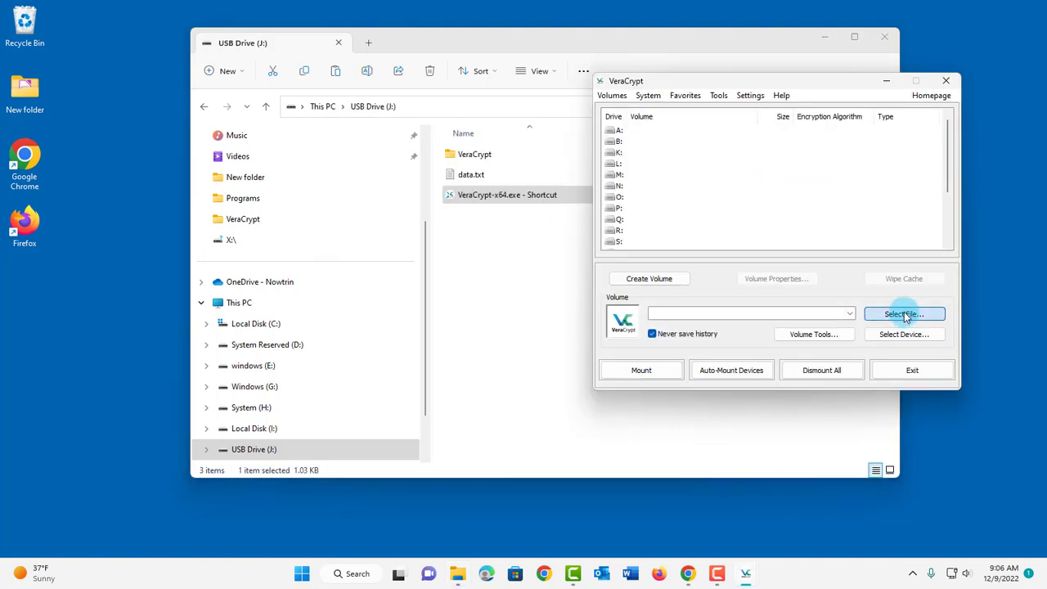
left_click(676, 140)
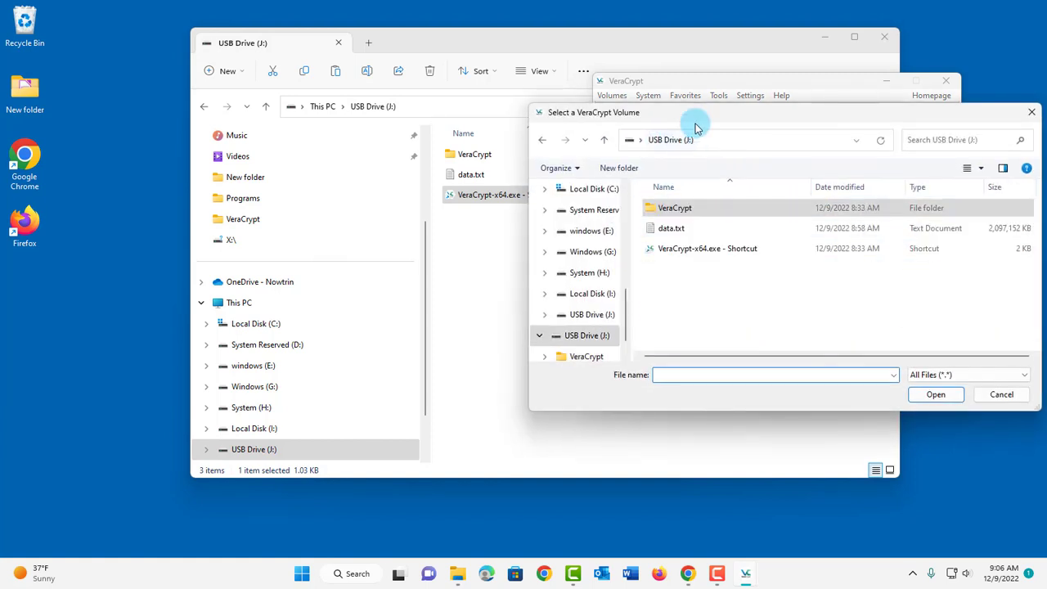
left_click_drag(696, 127, 742, 117)
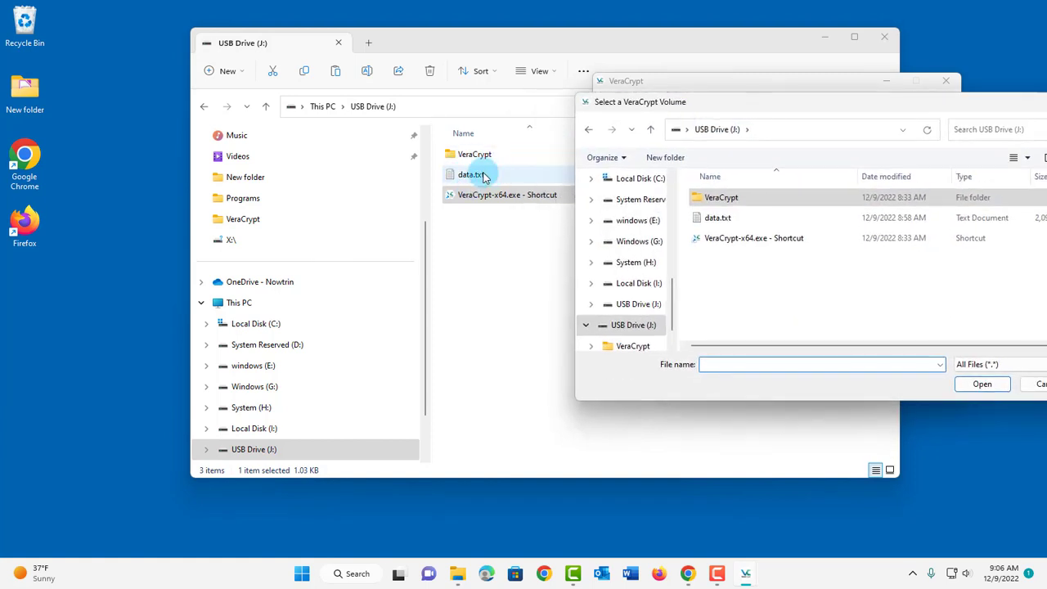
left_click(724, 218)
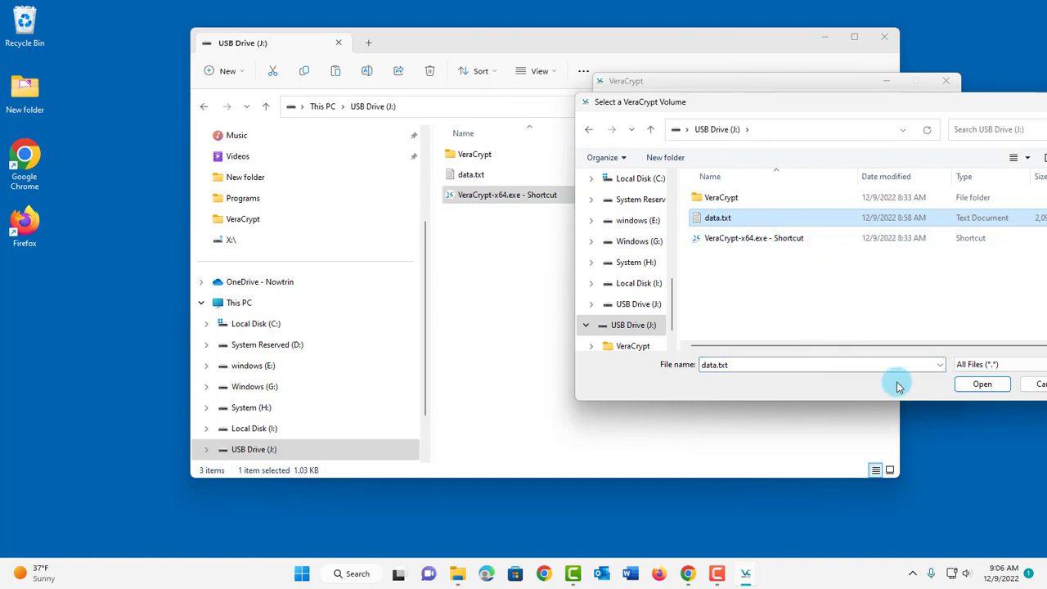
left_click(978, 388)
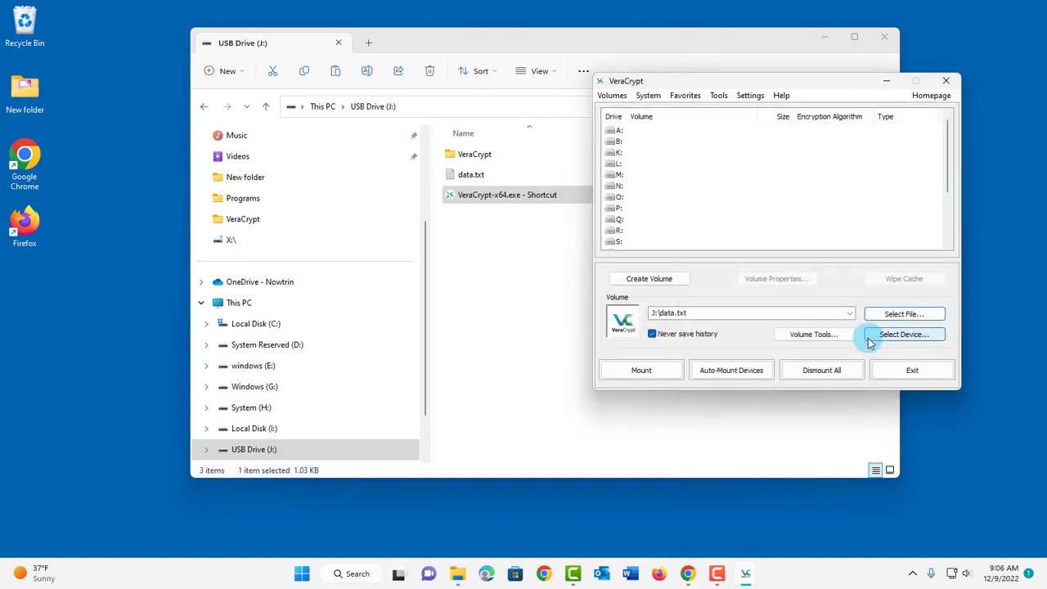
Step: Mount data.txt as drive Q: and show it in This PC's drive list
left_click(616, 220)
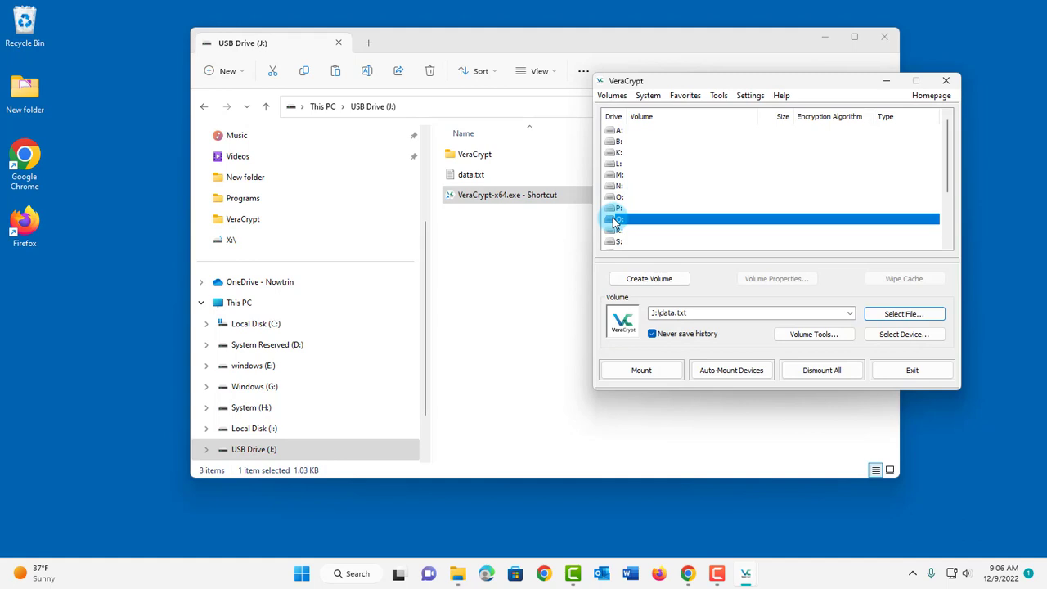
left_click(660, 368)
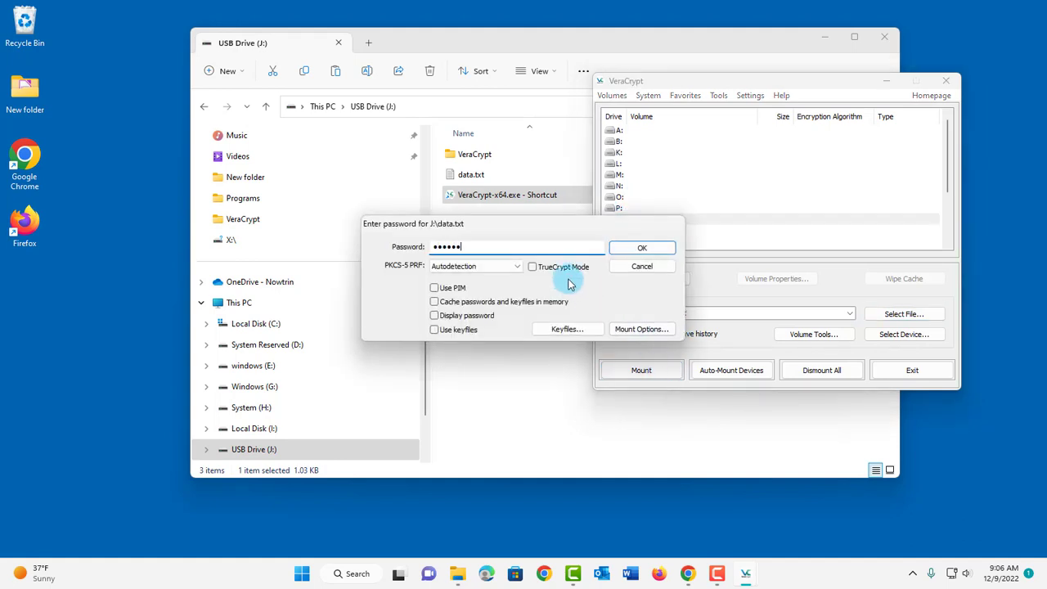
left_click(637, 247)
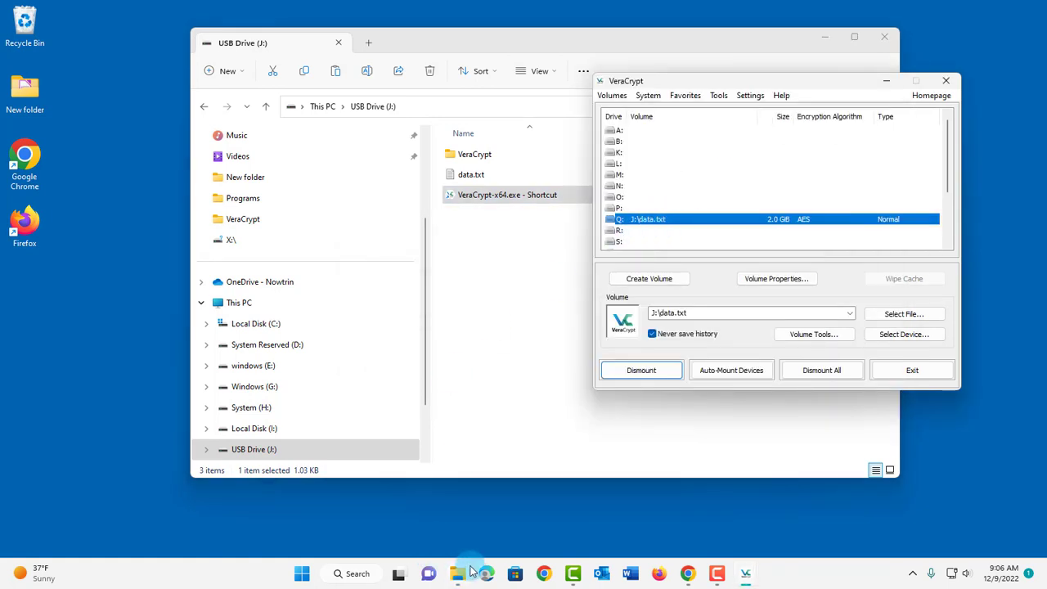
left_click(246, 304)
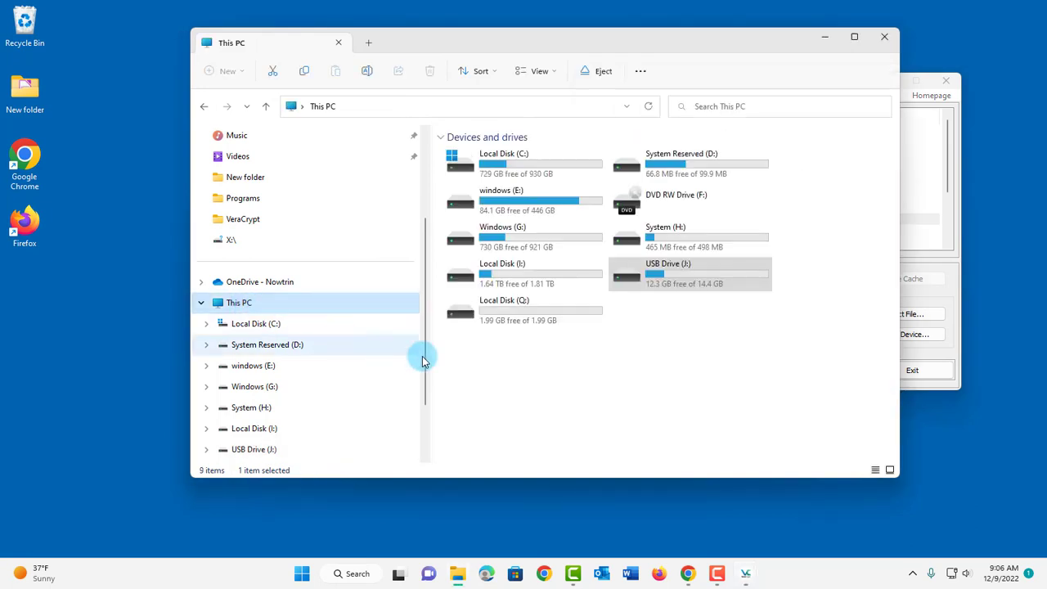
Step: Confirm the Google Chrome shortcut is on Local Disk (Q:), then dismount Q:
double_click(492, 309)
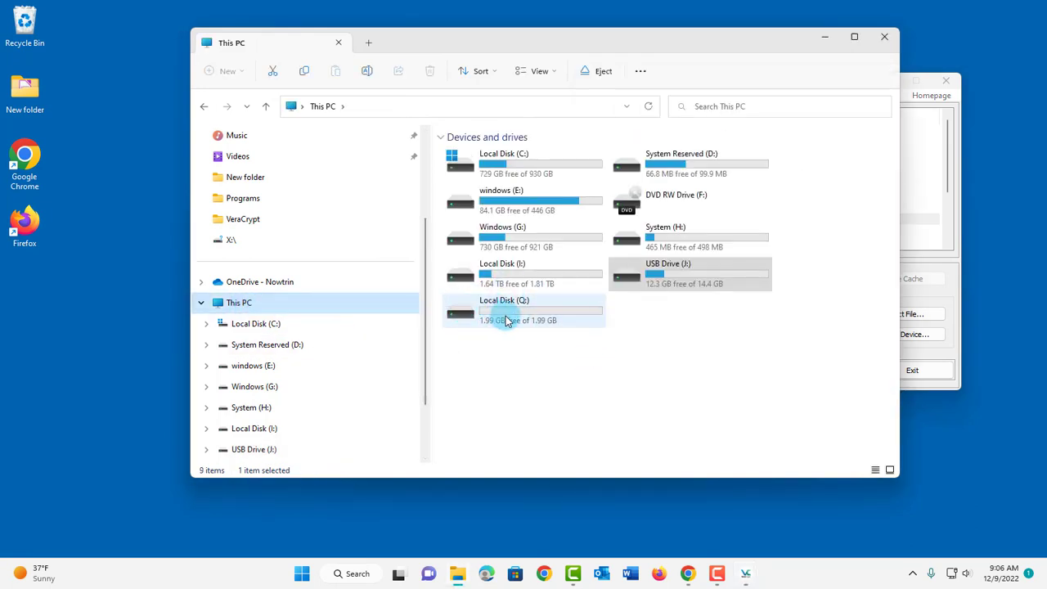
left_click(493, 158)
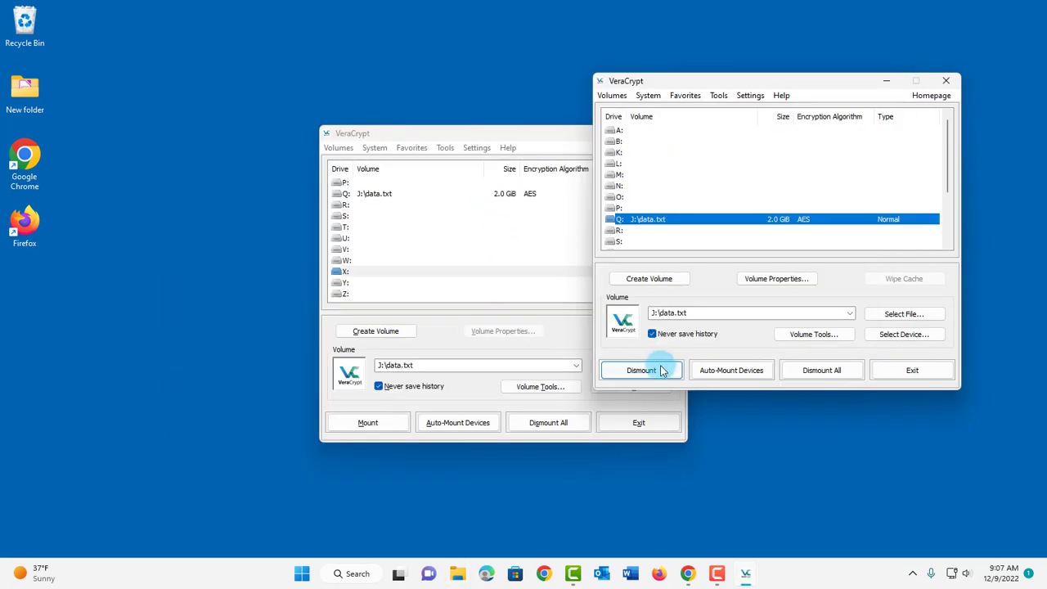
left_click(661, 370)
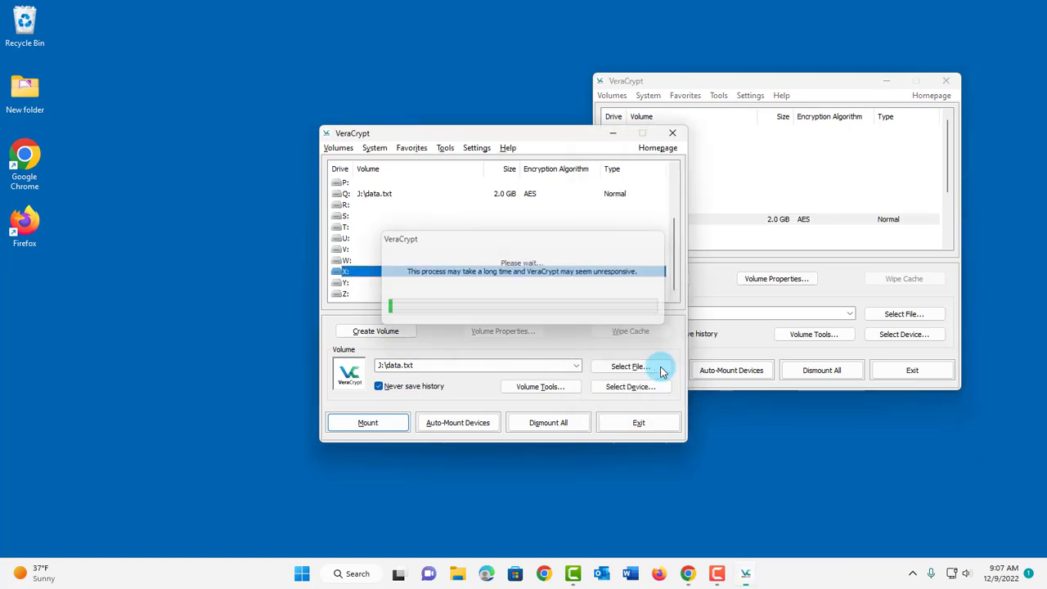